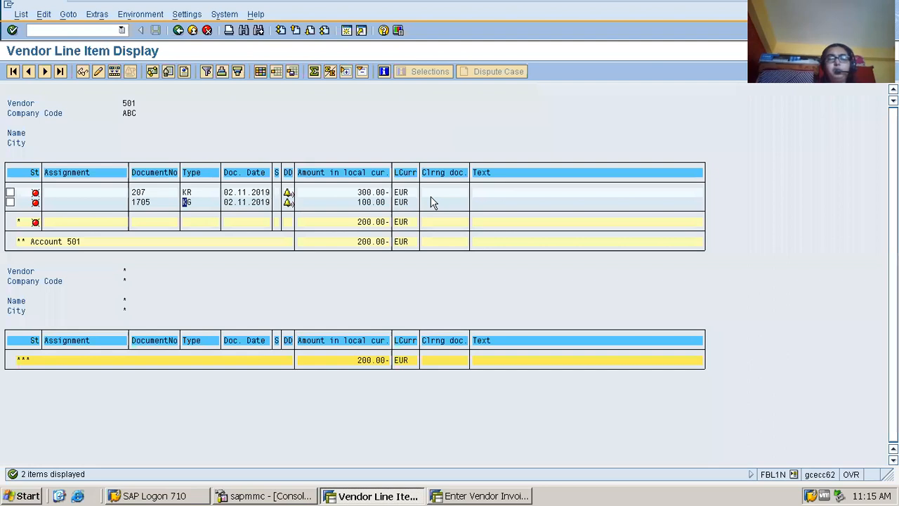
Switch to the open Enter Vendor Invoice session for company code ABC
left_click(468, 496)
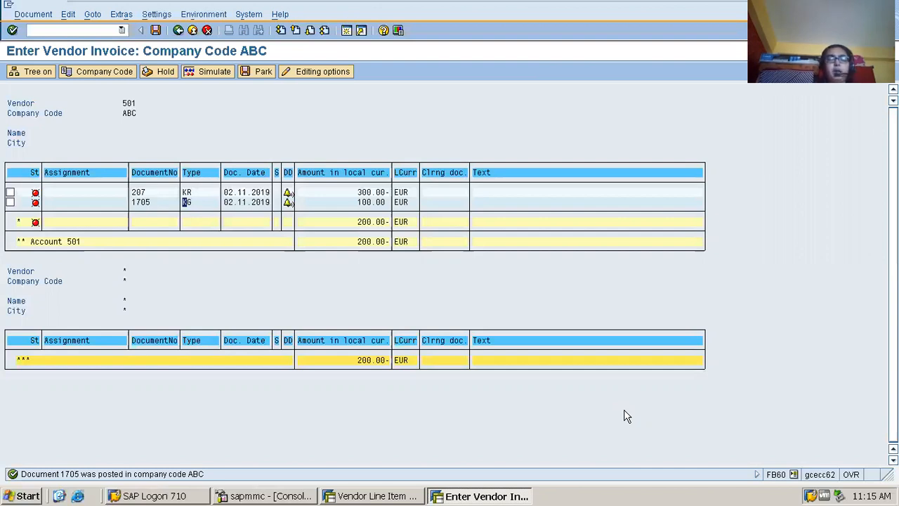
left_click(510, 484)
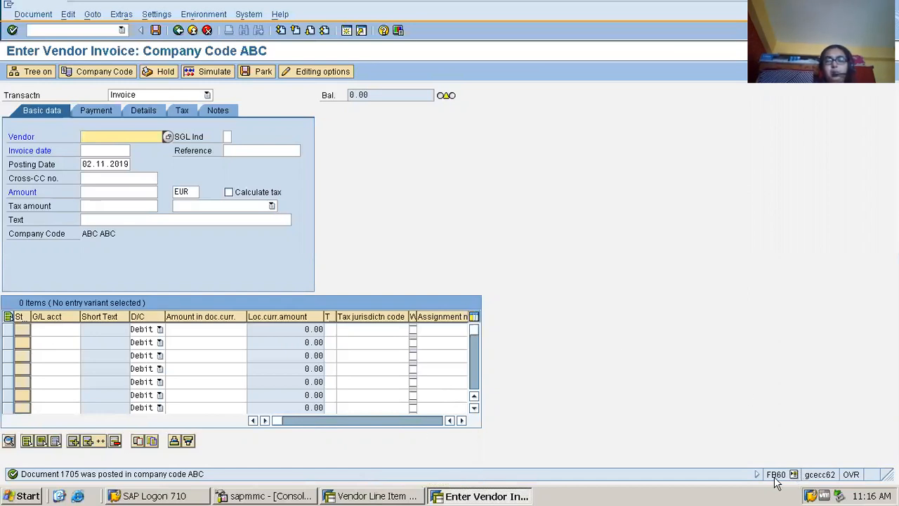
left_click(122, 31)
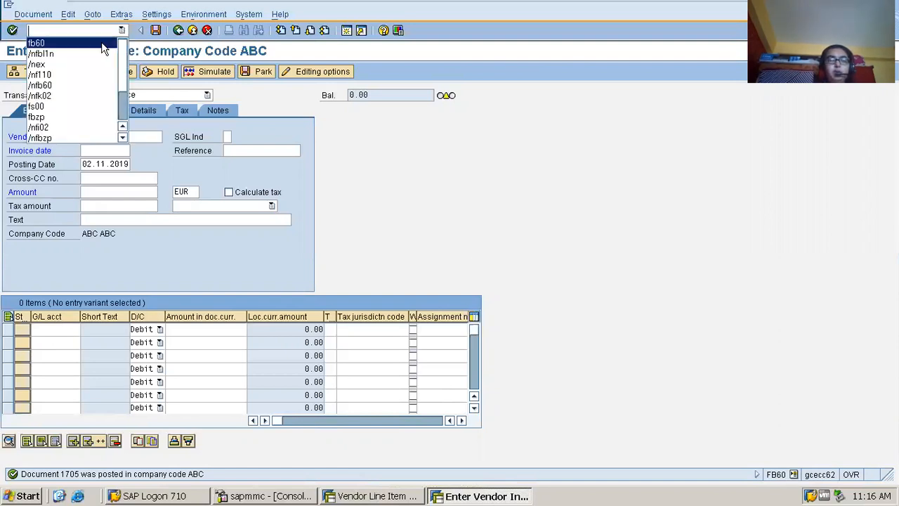
left_click(104, 43)
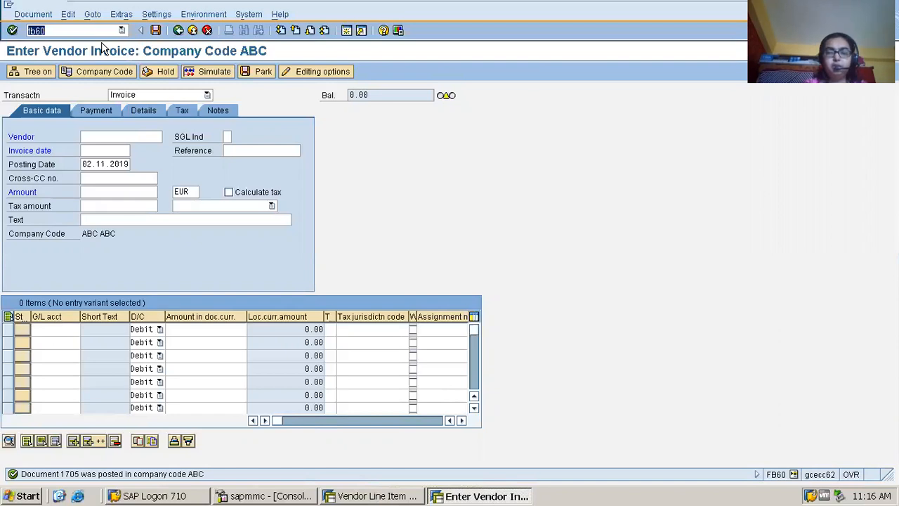
key("Left")
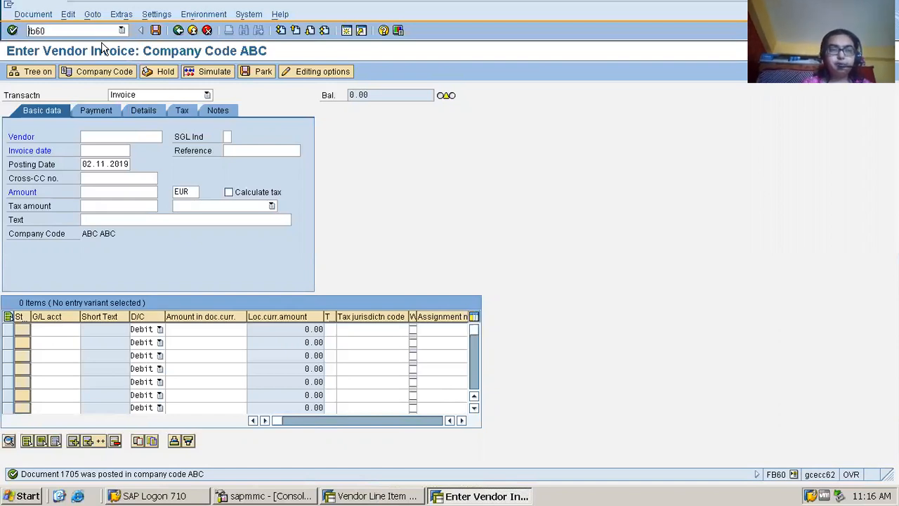
key("Delete")
key("Delete")
key("Delete")
key("Delete")
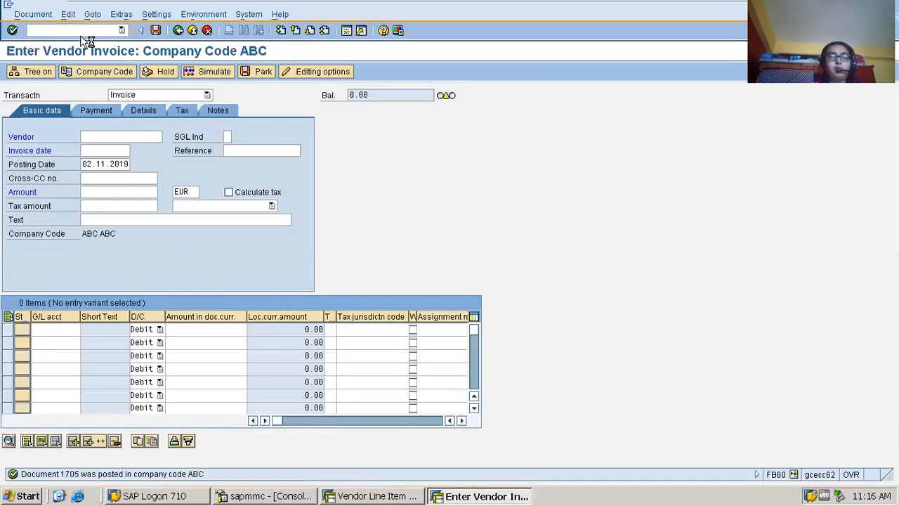
key("Return")
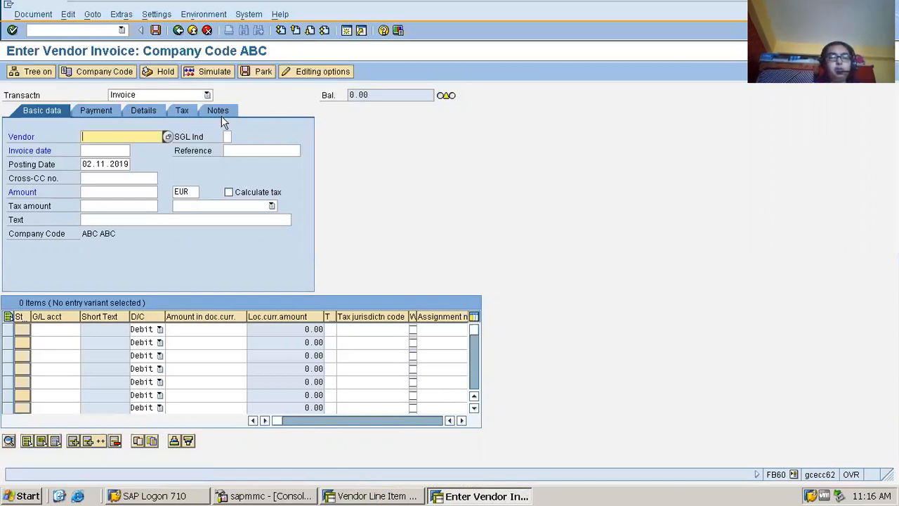
Enter 502 as the vendor of the new invoice
left_click(198, 95)
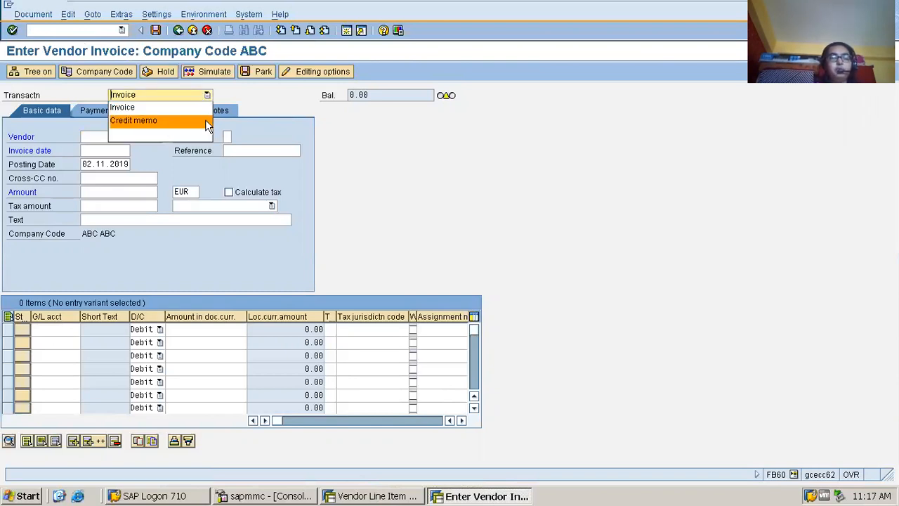
left_click(349, 138)
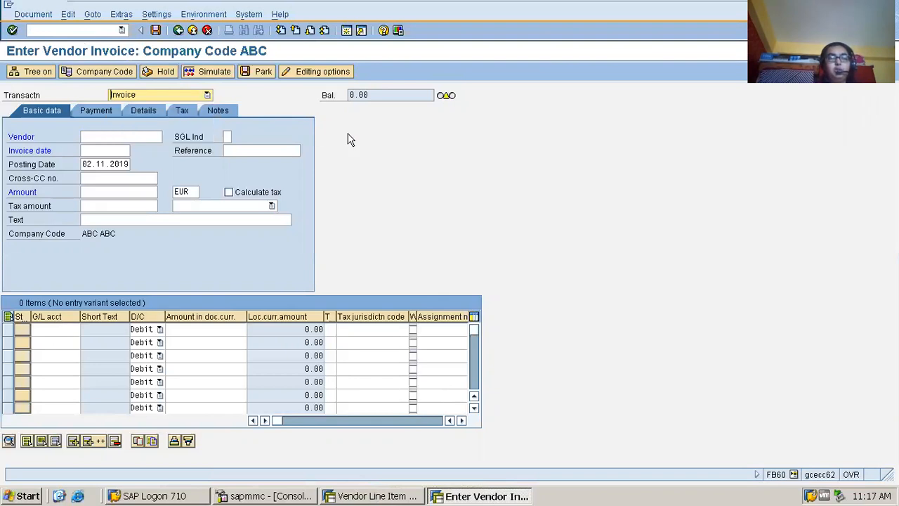
left_click(123, 138)
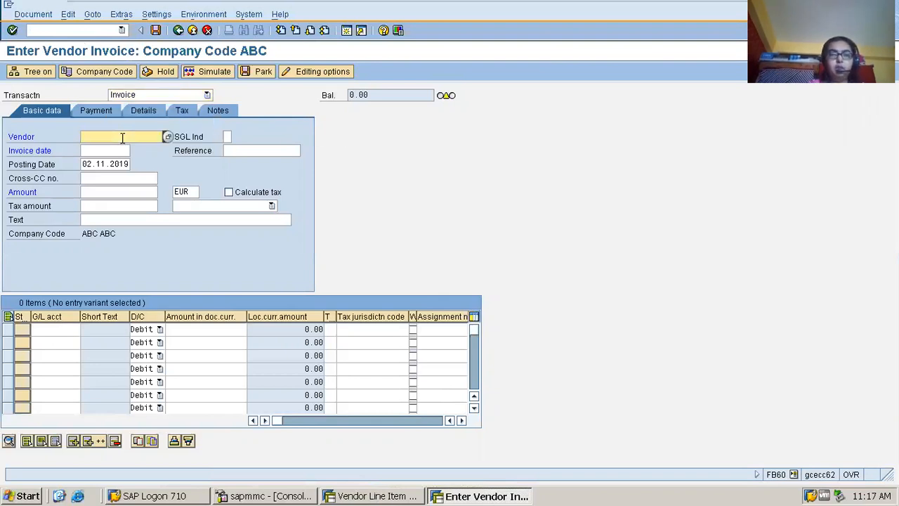
type("50")
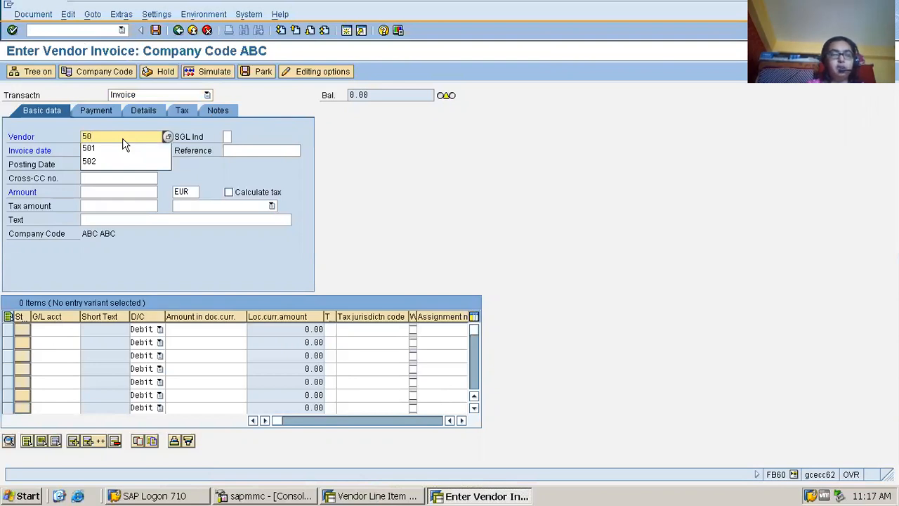
left_click_drag(94, 237, 82, 240)
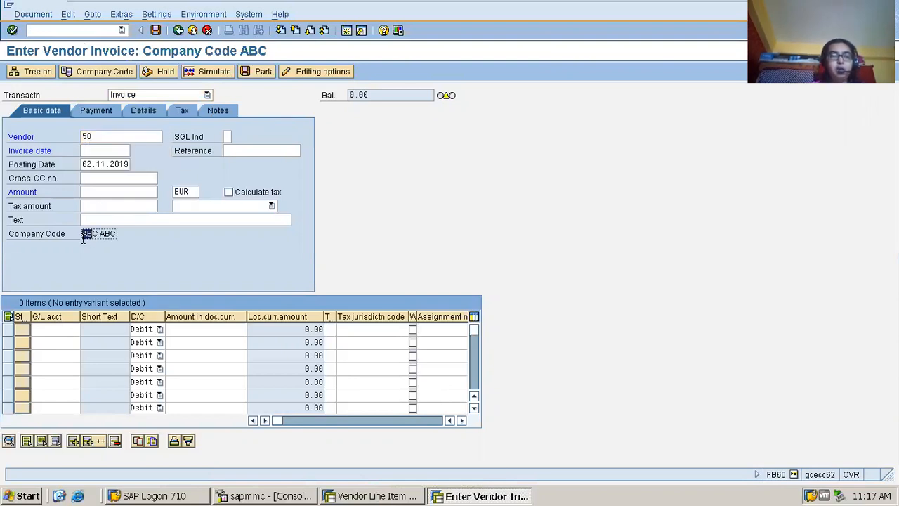
left_click(107, 137)
type("2")
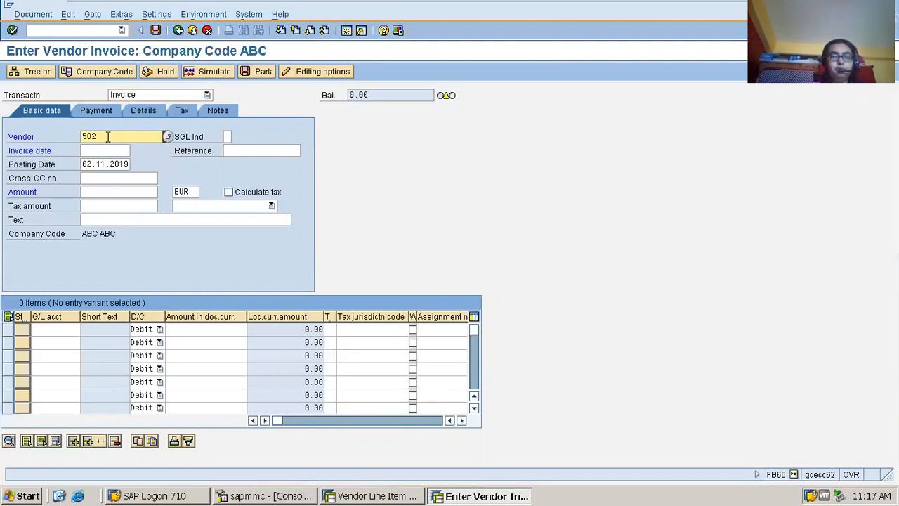
Set the invoice date to 02.11.2019 and the invoice amount to 800 EUR
left_click(107, 151)
type("02.11")
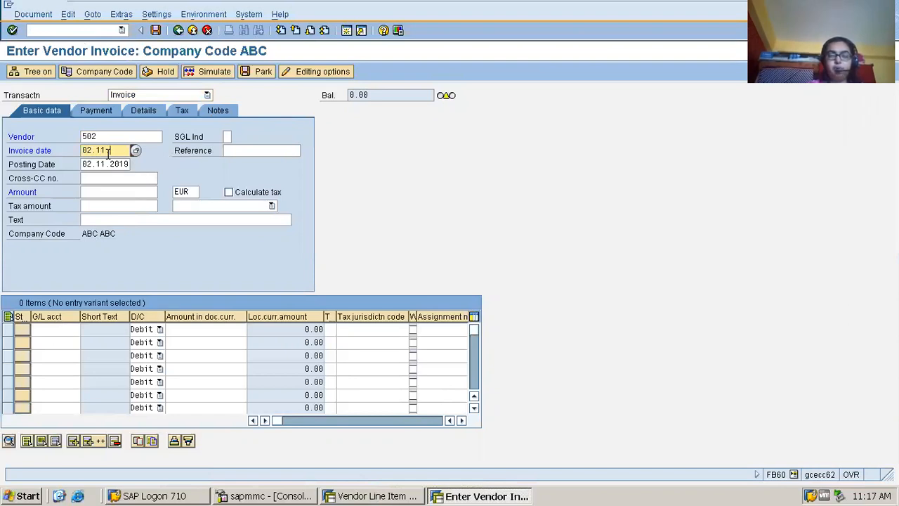
type(".2019")
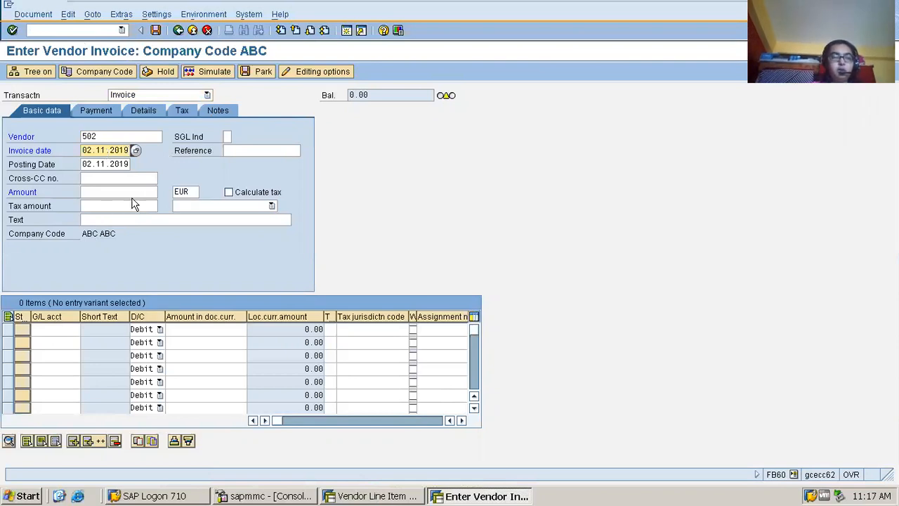
left_click(118, 193)
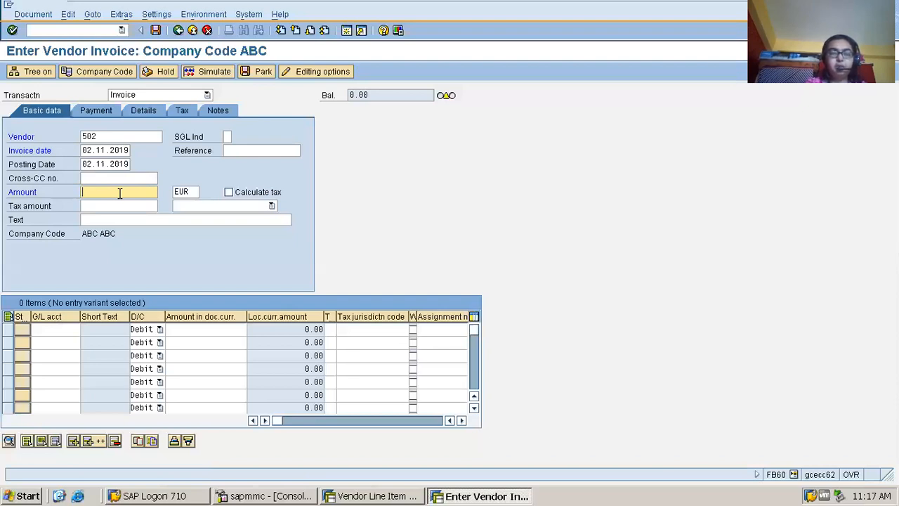
type("8")
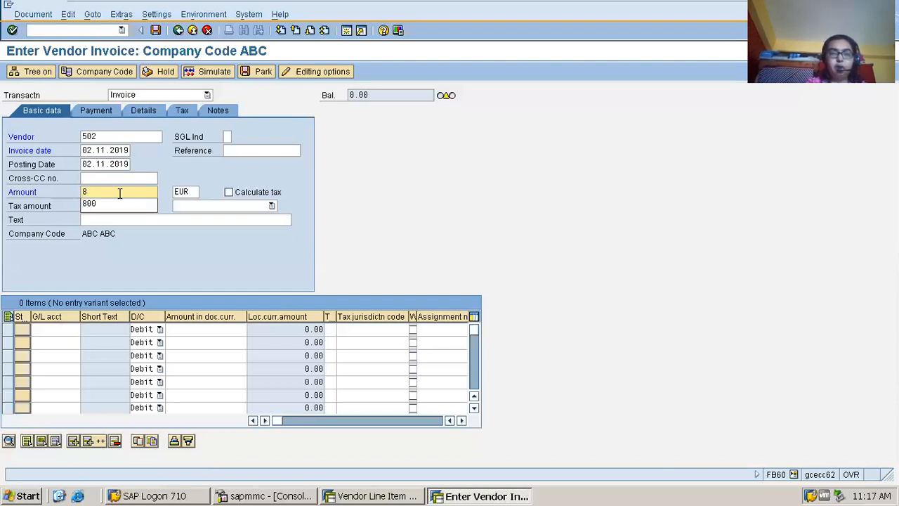
type("00")
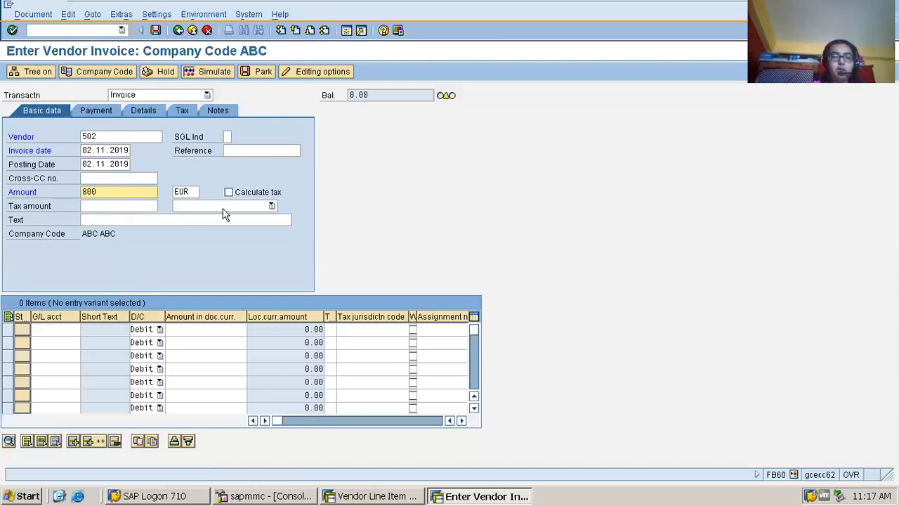
Enter a debit of 800 in the first line item and assign it to G/L account 200, Telephone Exp
left_click(186, 332)
type("800")
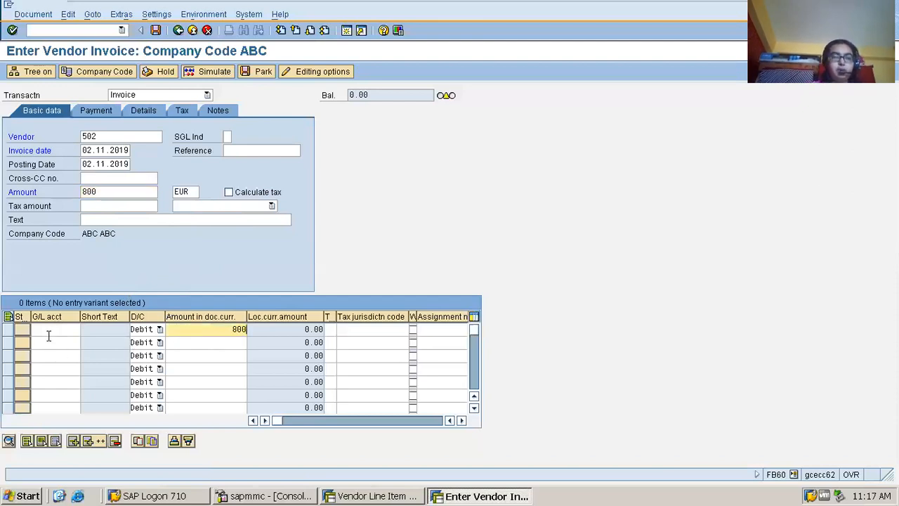
left_click(62, 331)
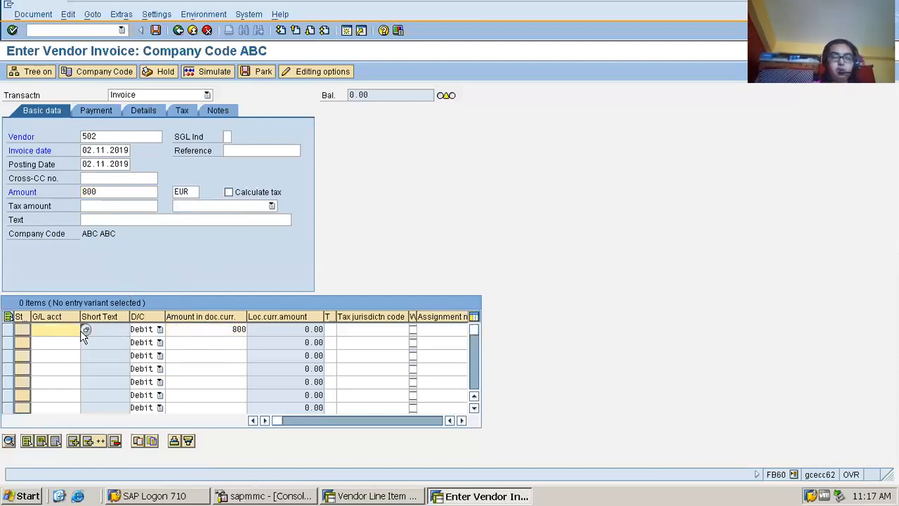
left_click(85, 330)
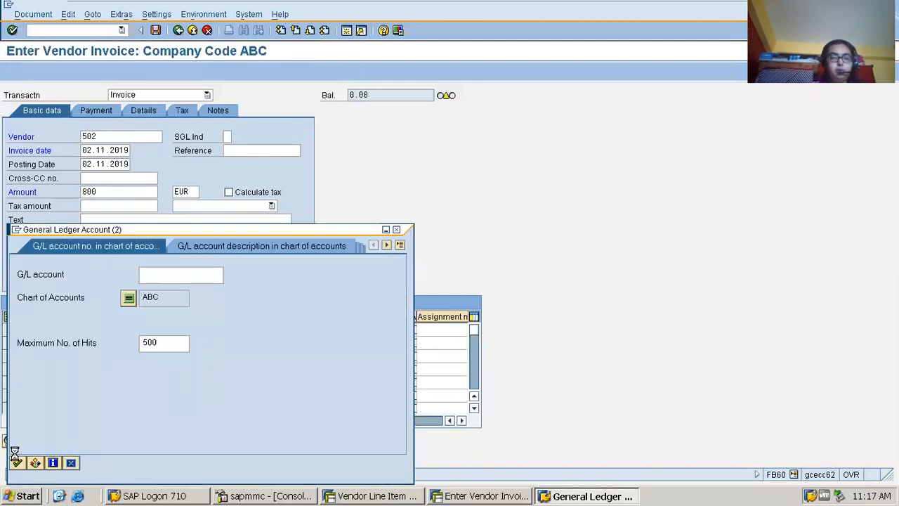
left_click(17, 464)
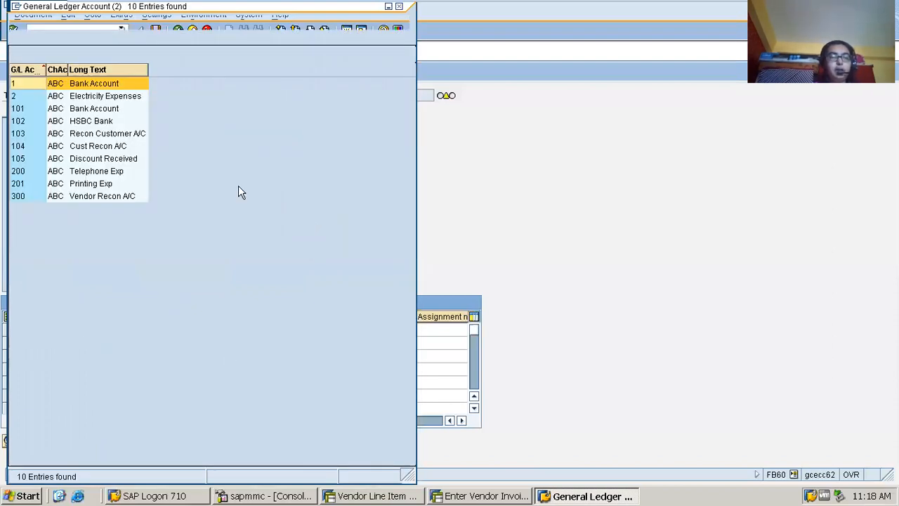
double_click(115, 173)
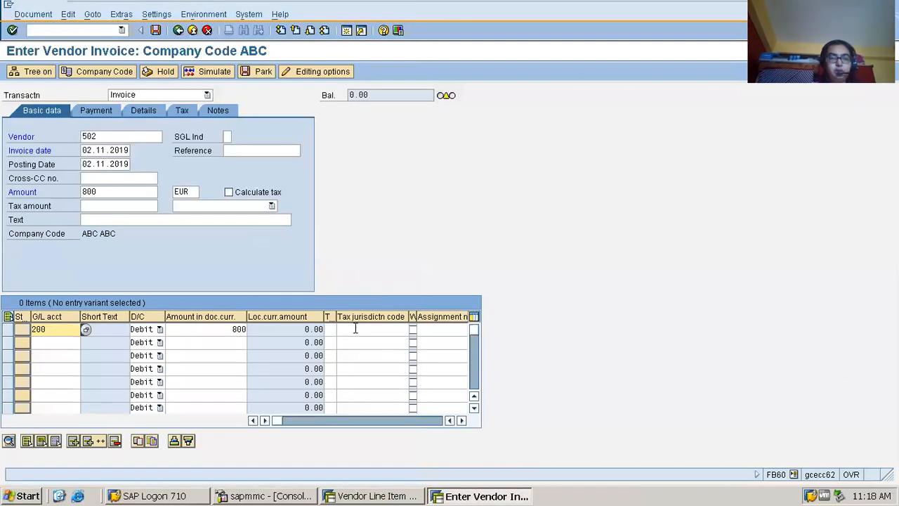
Fill in the first line item's text with the stored entry "telephone exp"
left_click(462, 420)
left_click(462, 420)
left_click(461, 420)
left_click(461, 420)
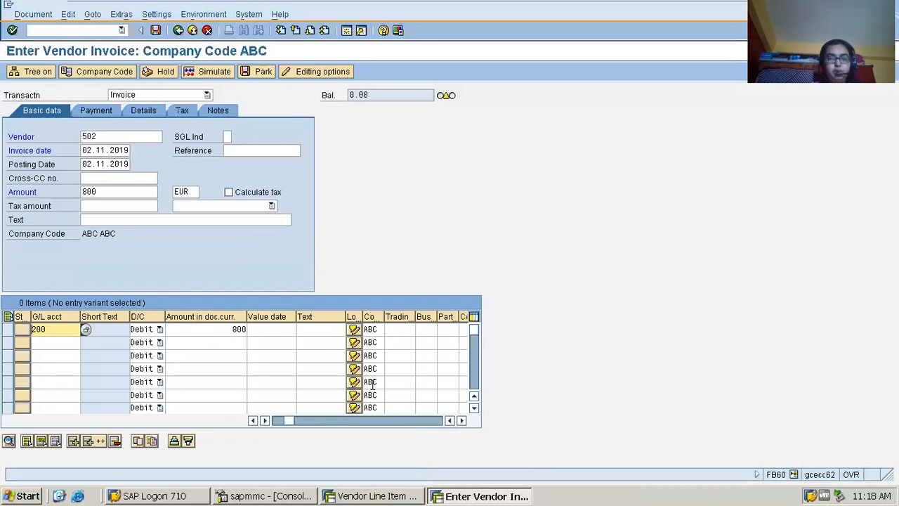
left_click(318, 333)
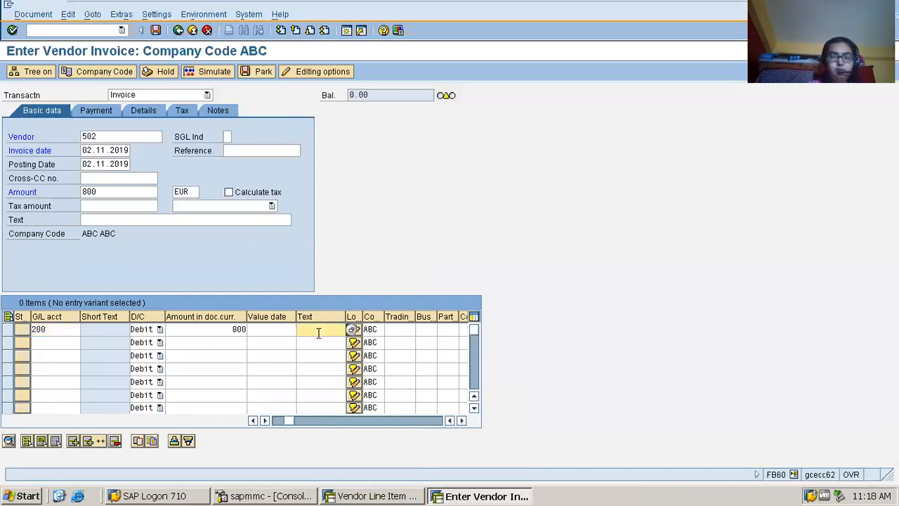
left_click(318, 333)
left_click(321, 354)
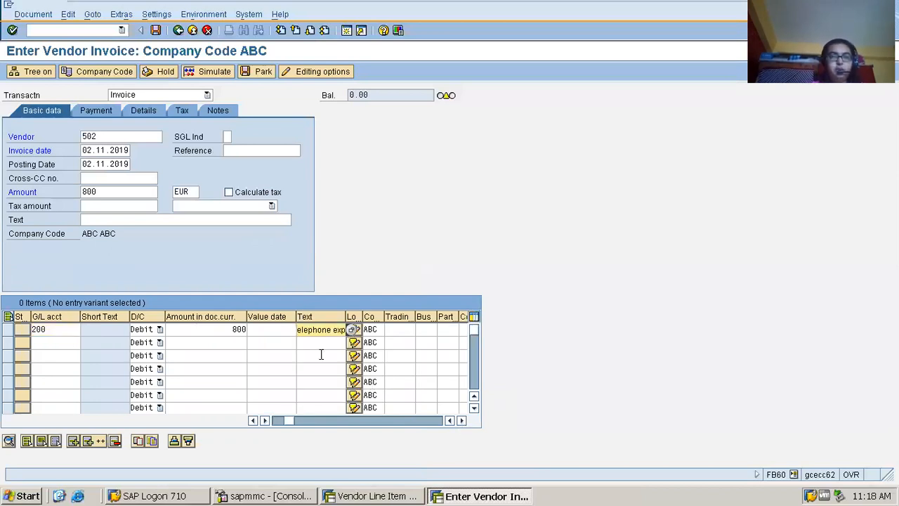
Simulate the vendor invoice to check its posting keys, accounts and amounts, and post the document
left_click(226, 74)
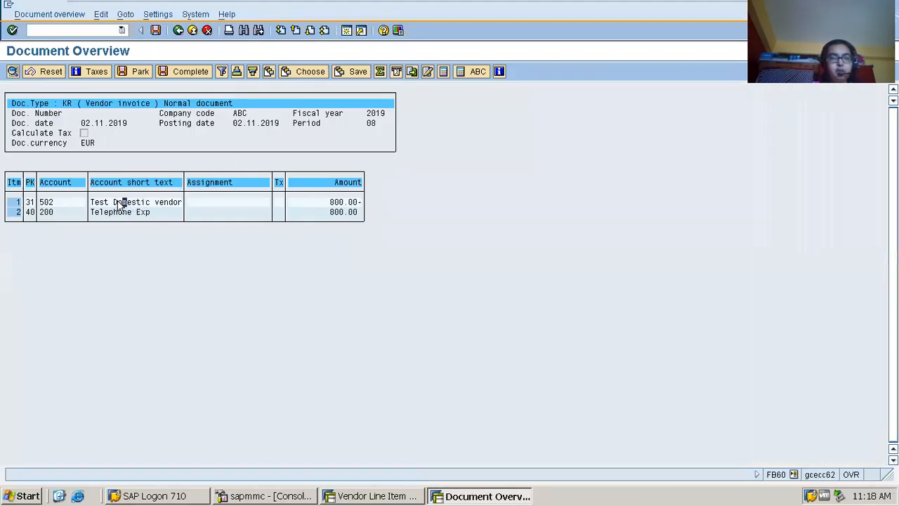
left_click(29, 202)
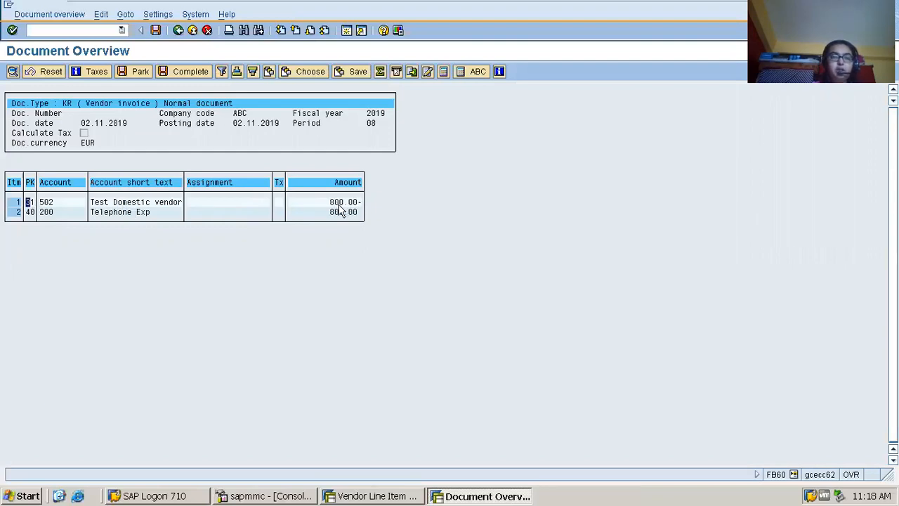
left_click(119, 212)
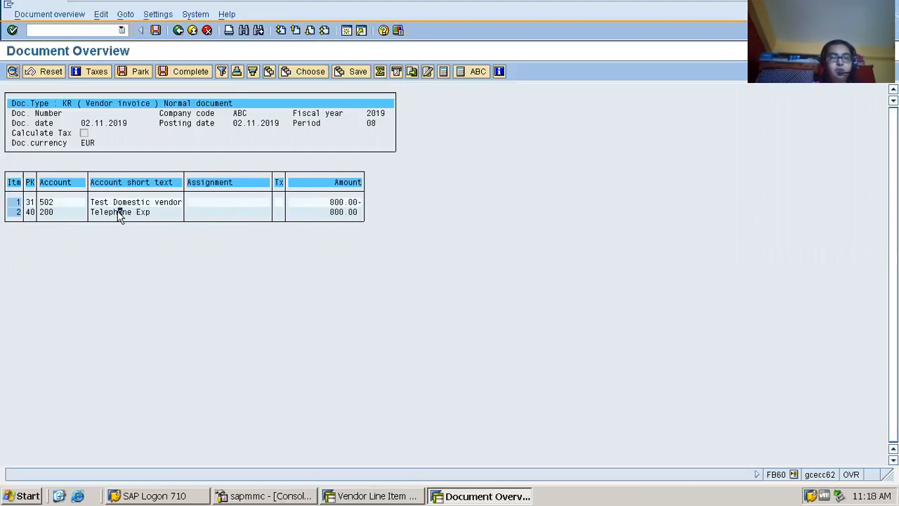
left_click(336, 213)
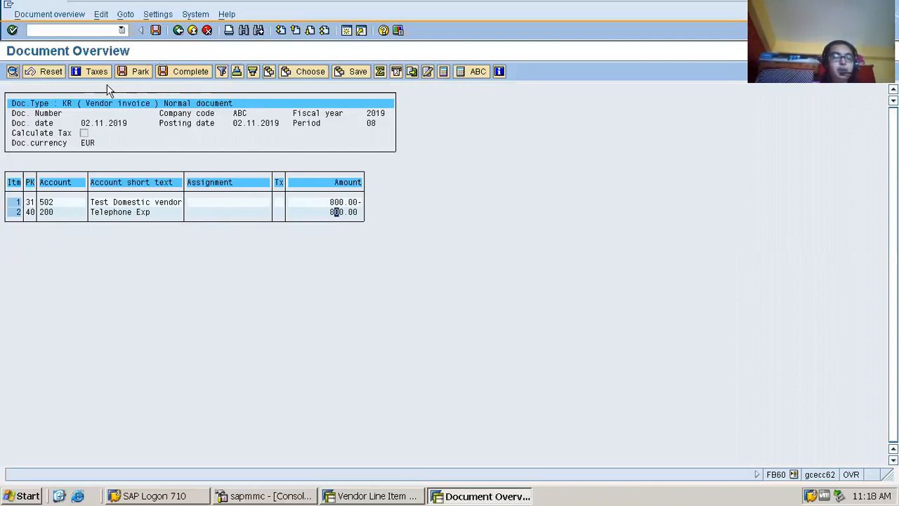
left_click(69, 105)
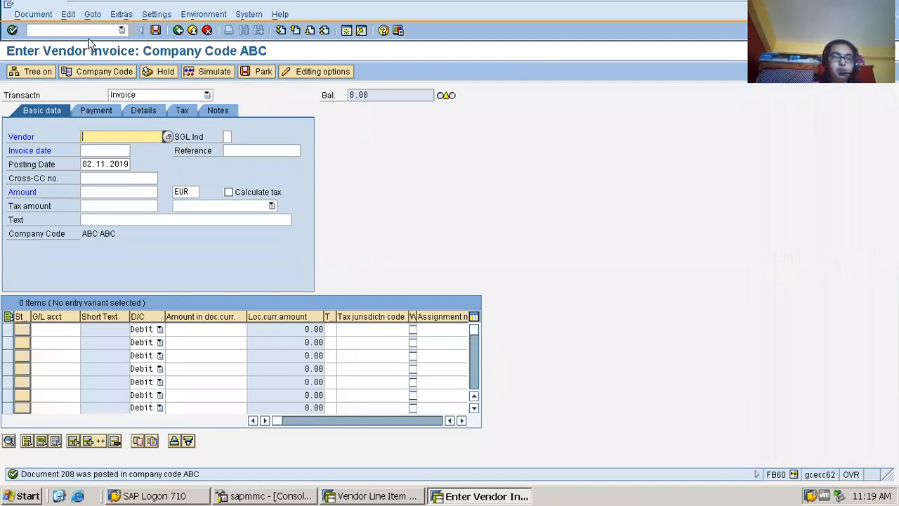
Display the vendor invoice just posted and open its document header details
left_click(82, 28)
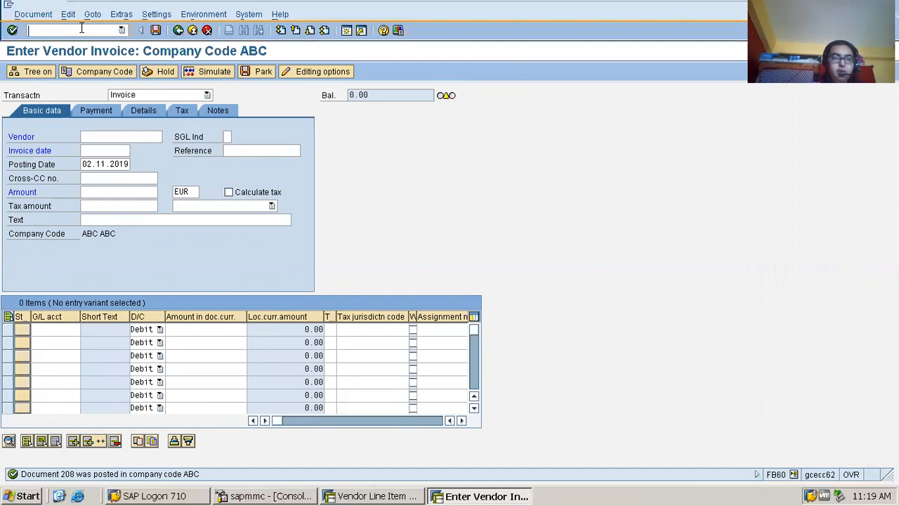
left_click(43, 12)
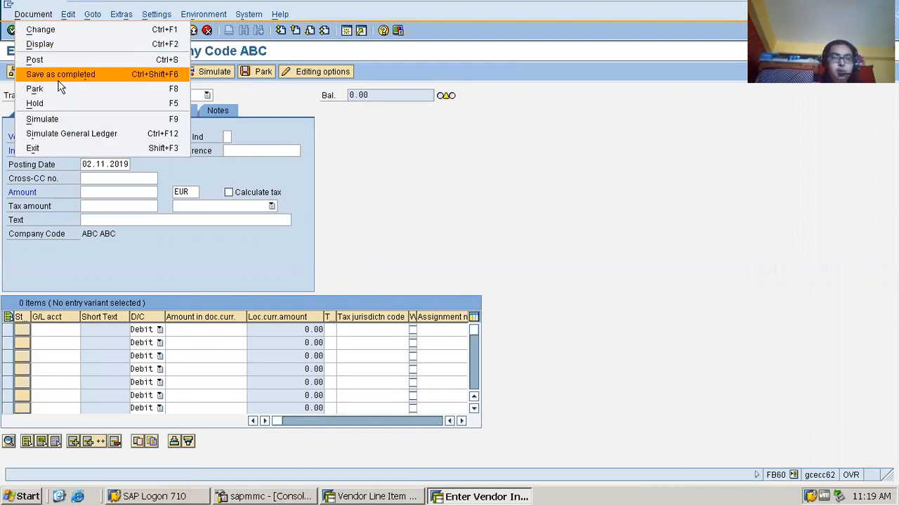
left_click(84, 43)
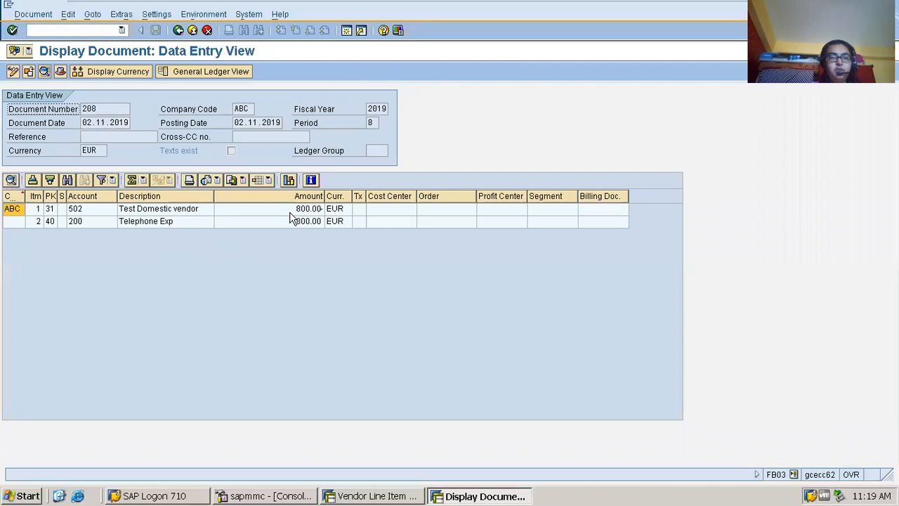
left_click(61, 73)
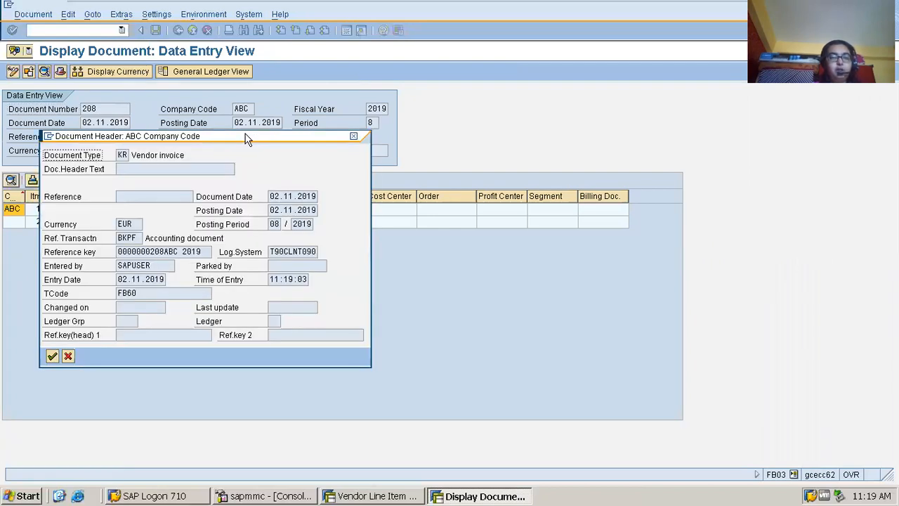
Check the document type in the posted invoice's header, close the header details and review both line items
left_click_drag(119, 153, 155, 154)
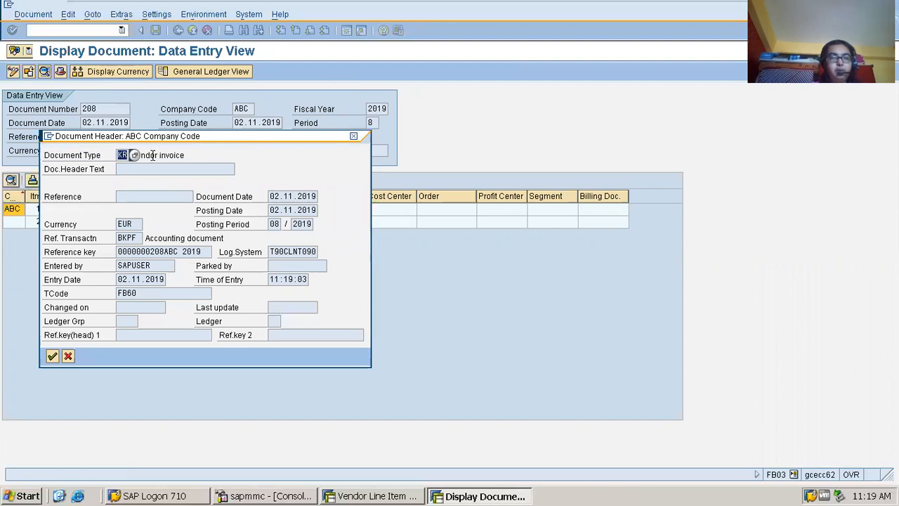
left_click(355, 135)
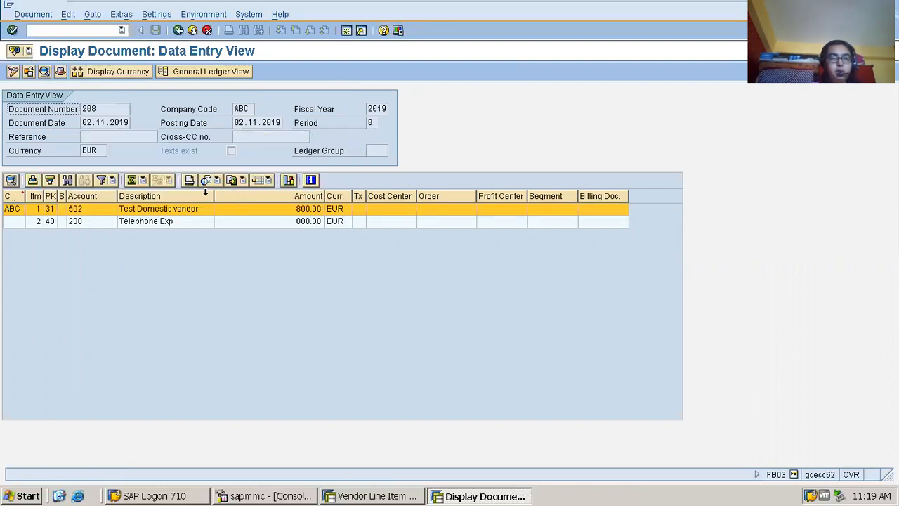
left_click(288, 212)
left_click(167, 221)
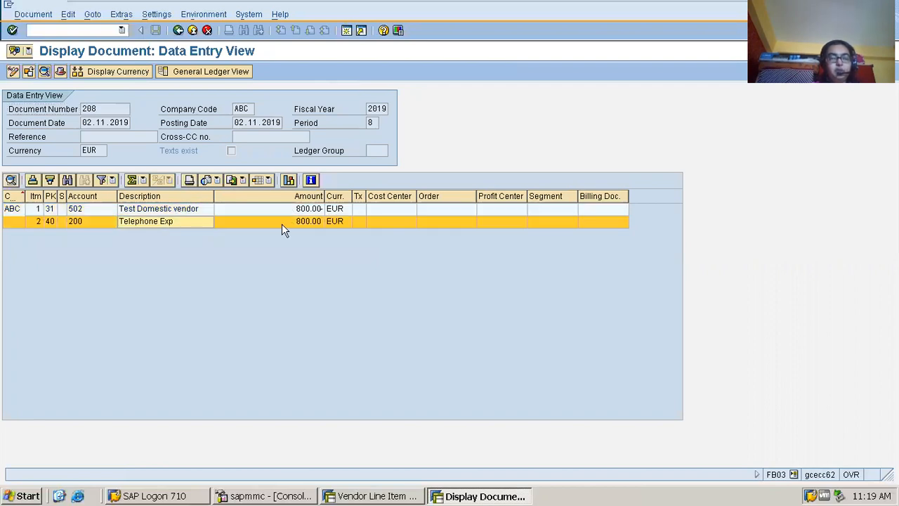
Start a new FB60 entry and set its transaction type to Credit memo
left_click(98, 30)
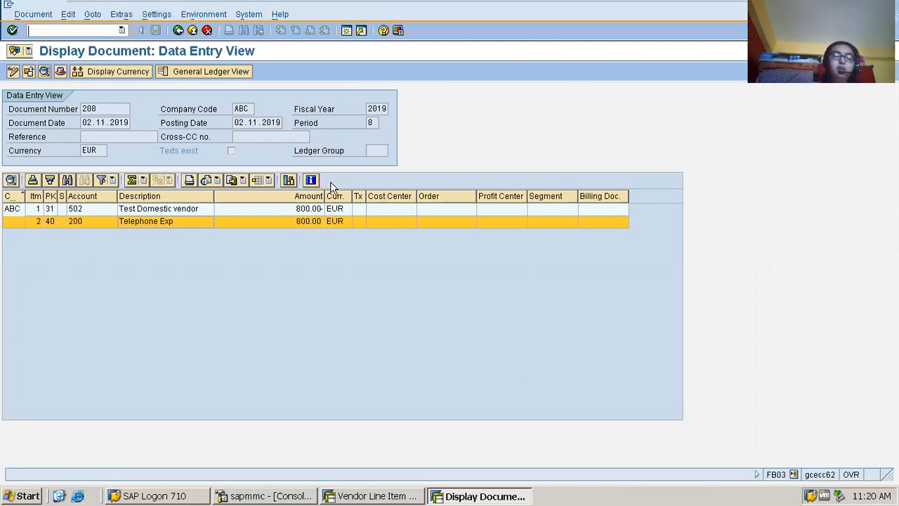
left_click(86, 28)
type("/")
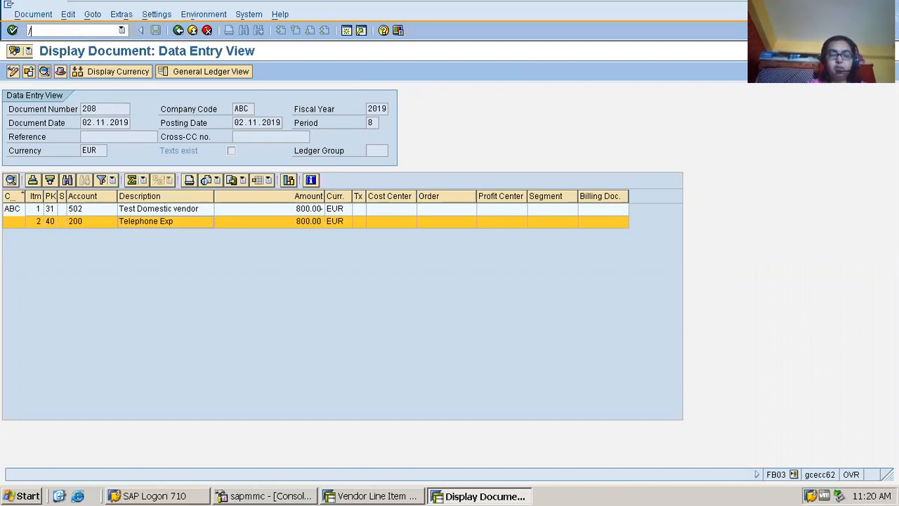
type("nfb")
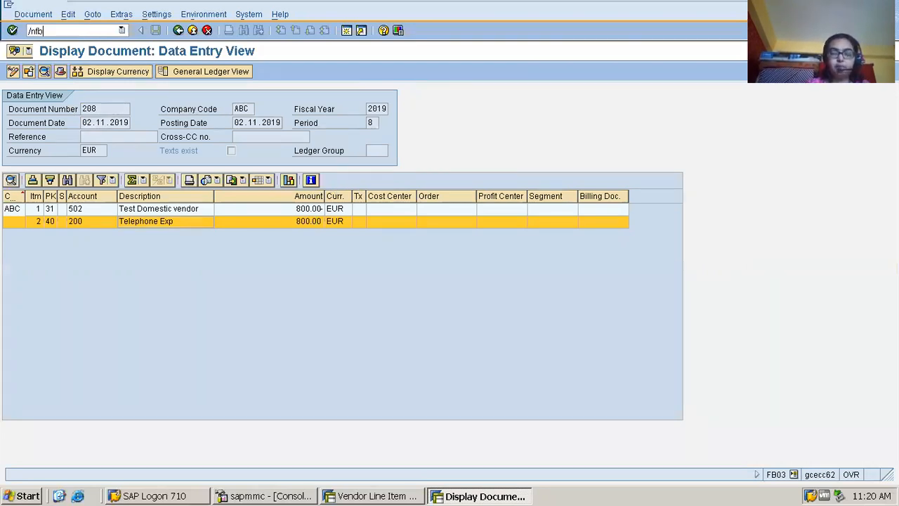
type("60")
key("Return")
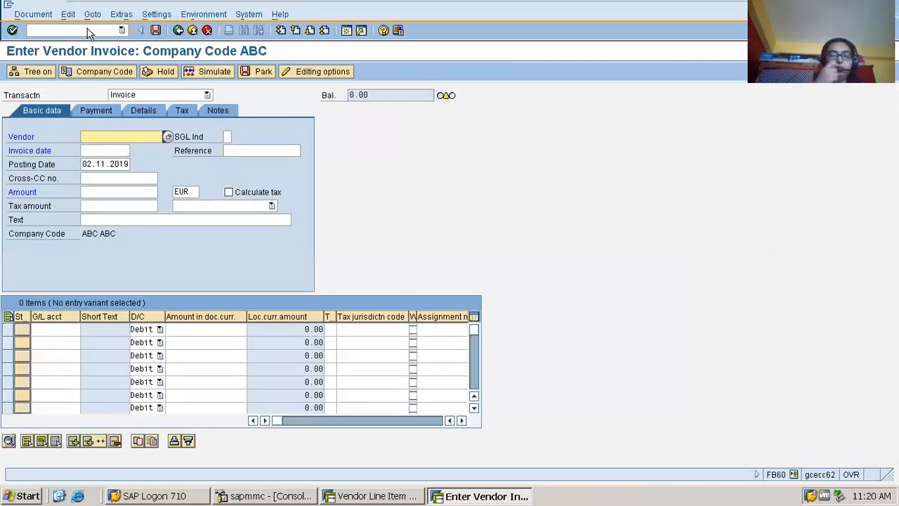
left_click(164, 97)
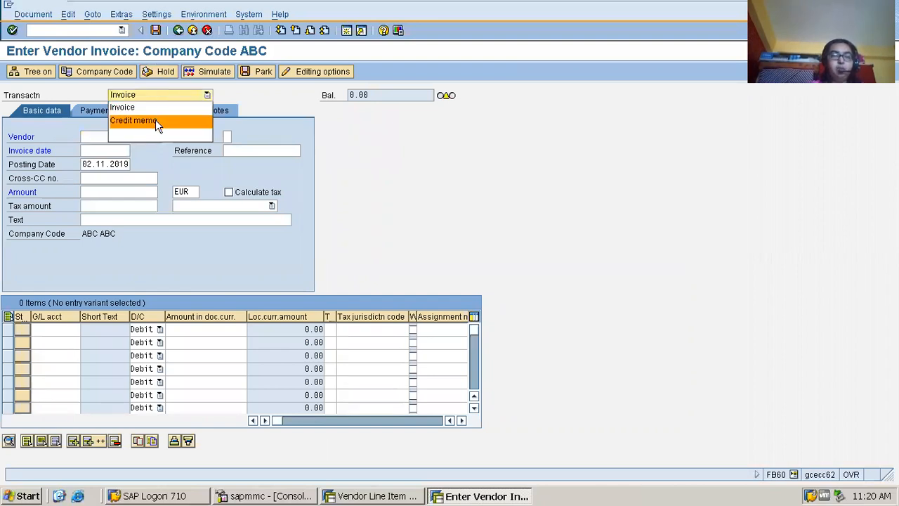
left_click(155, 119)
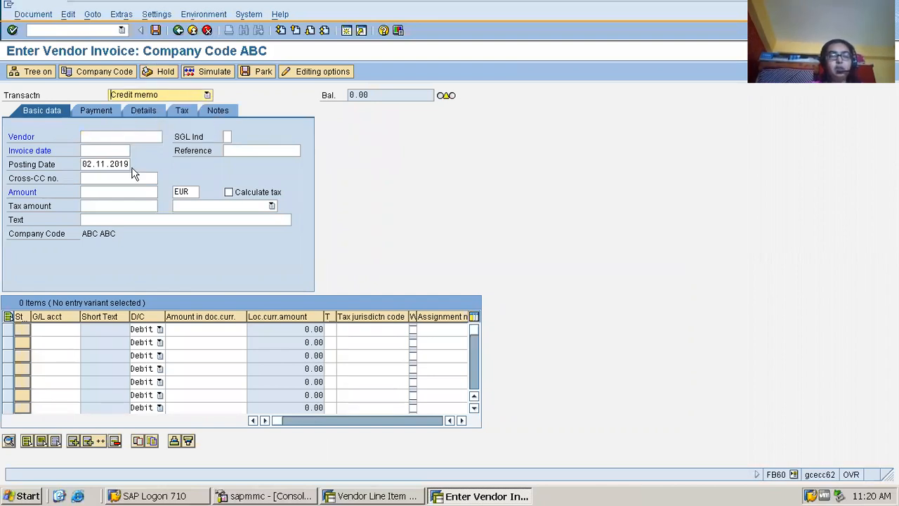
Fill in the credit memo's basic data with vendor 502, invoice date 02.11.2019 and amount 200
left_click(110, 136)
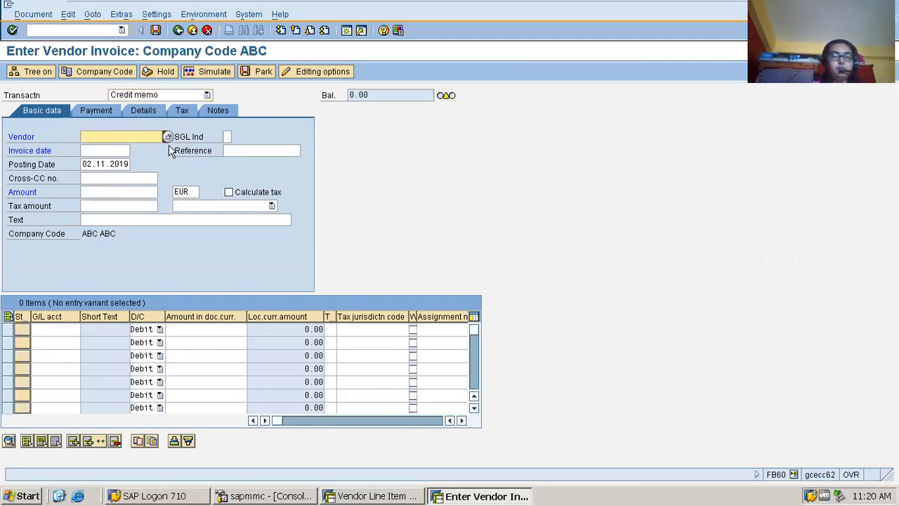
key("Return")
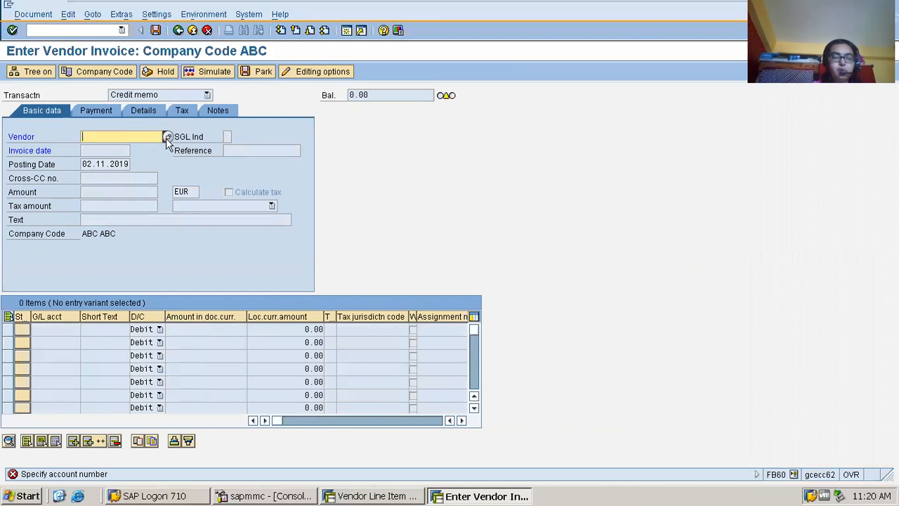
type("502")
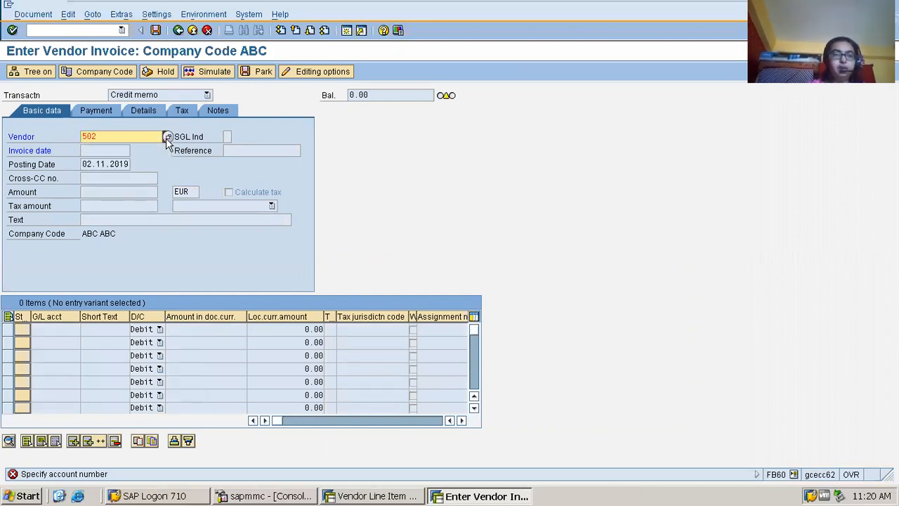
key("Return")
type("02.11.2019")
key("Return")
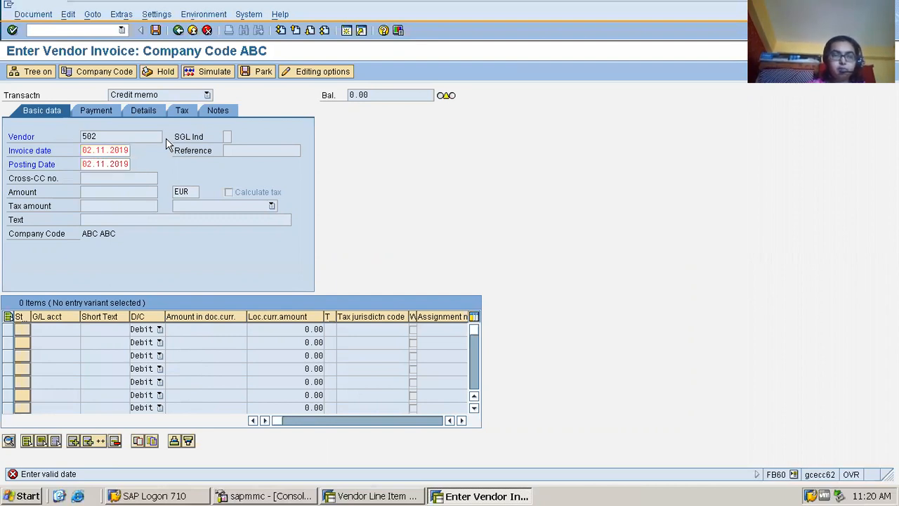
key("Return")
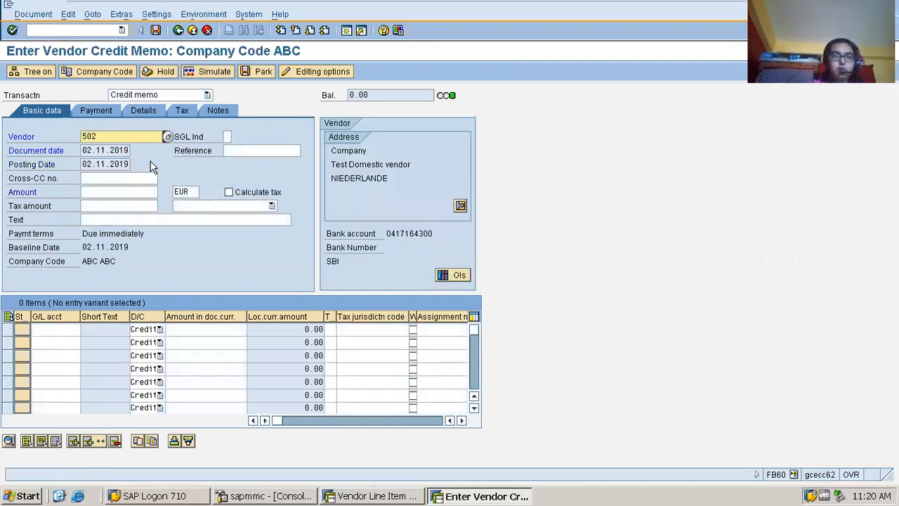
left_click(124, 192)
type("2")
left_click(127, 205)
Enter a credit of 200 in the first line item and assign it to G/L account 200, Telephone Exp
left_click(221, 330)
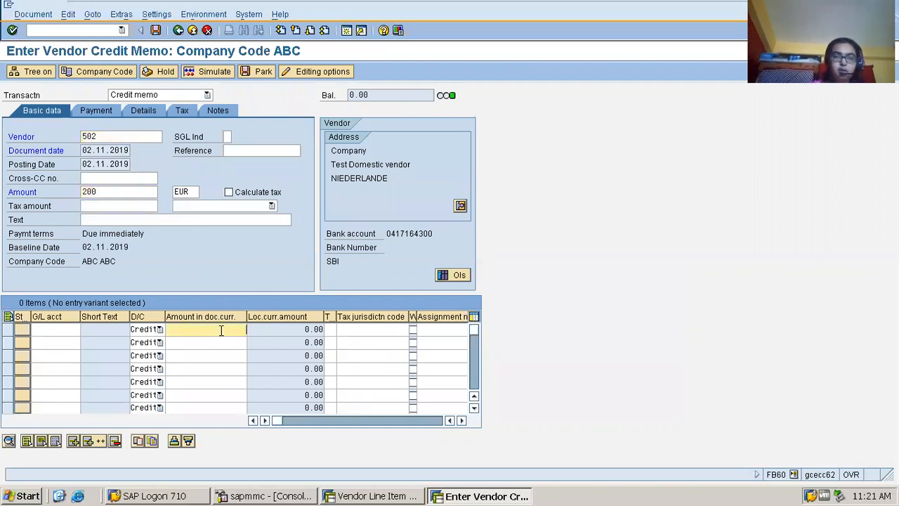
type("200")
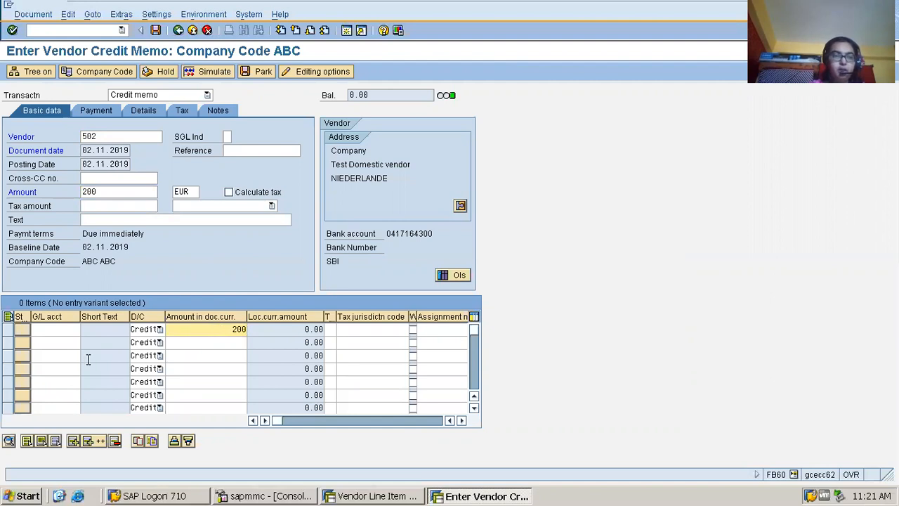
left_click(70, 331)
left_click(70, 331)
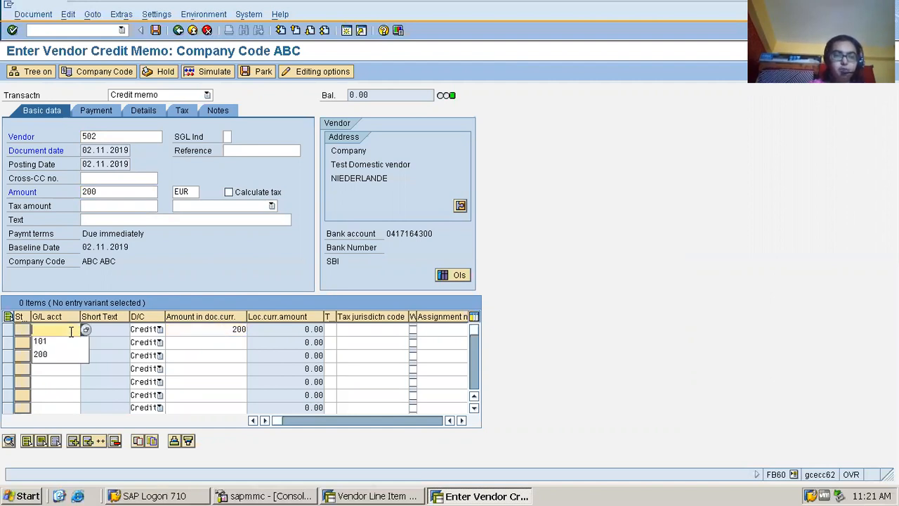
left_click(86, 330)
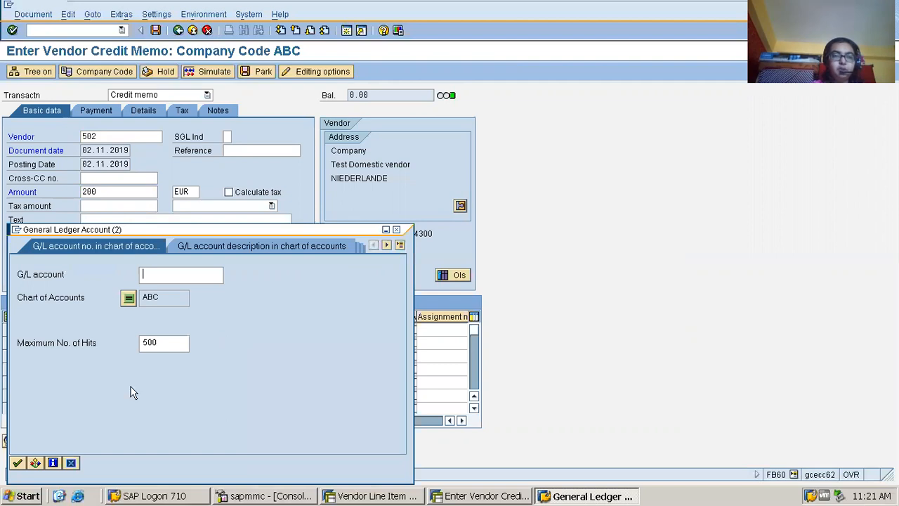
left_click(17, 462)
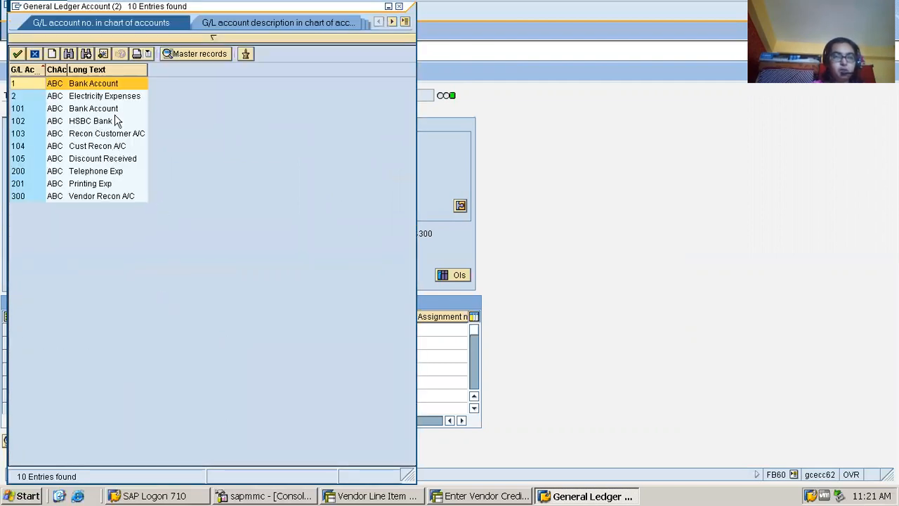
double_click(106, 175)
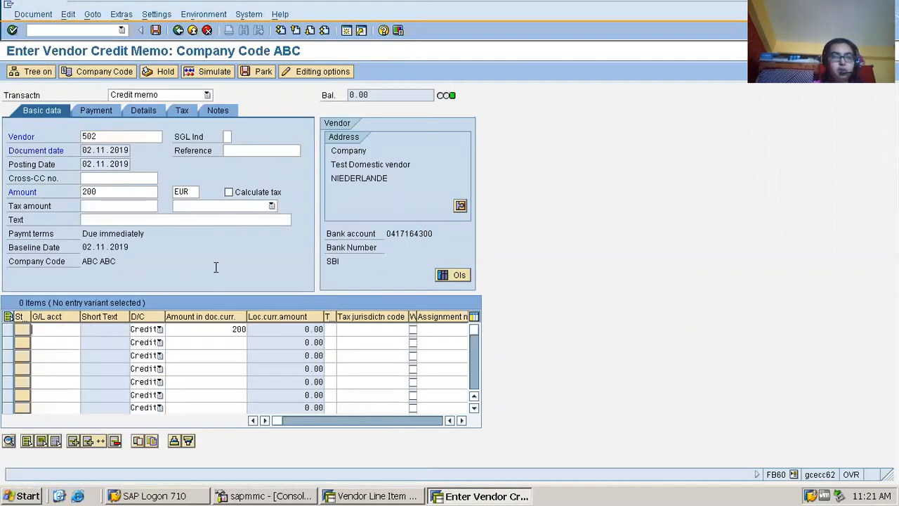
Enter "returned" as the text of the credit memo's first line item
left_click(464, 420)
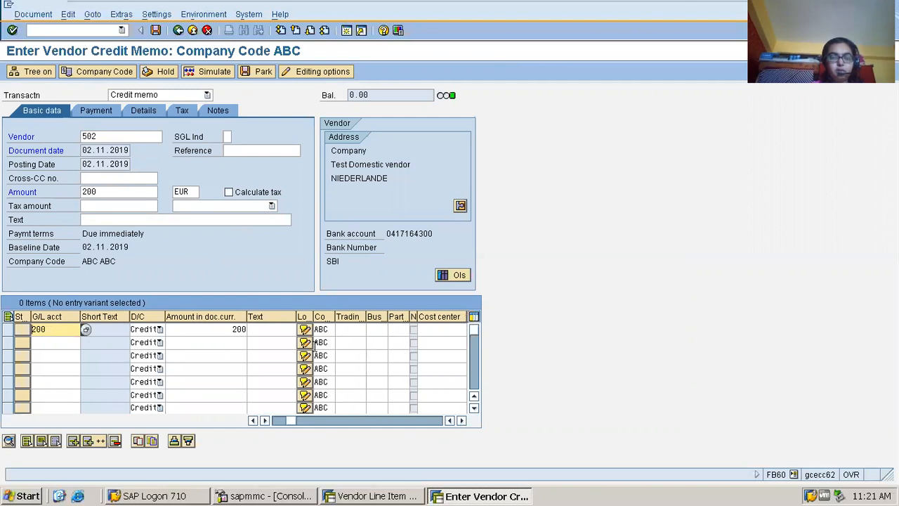
left_click(282, 330)
type("return")
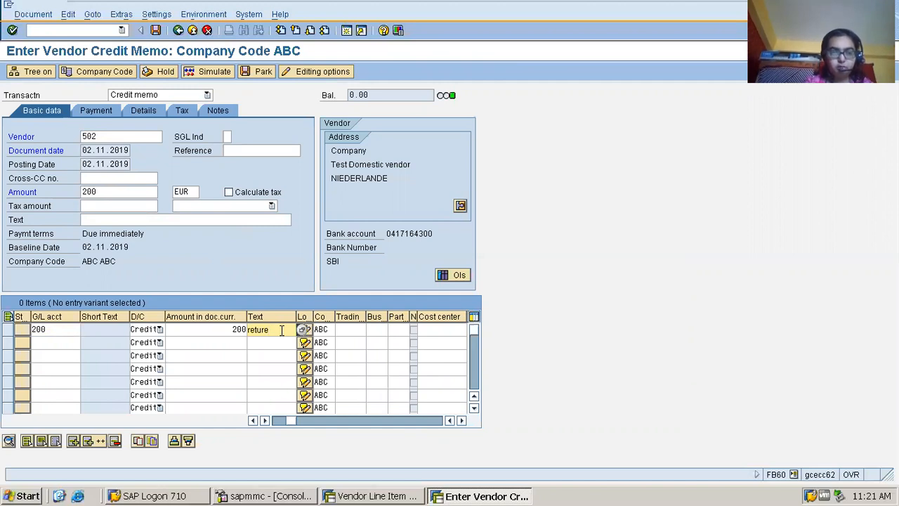
type("ed")
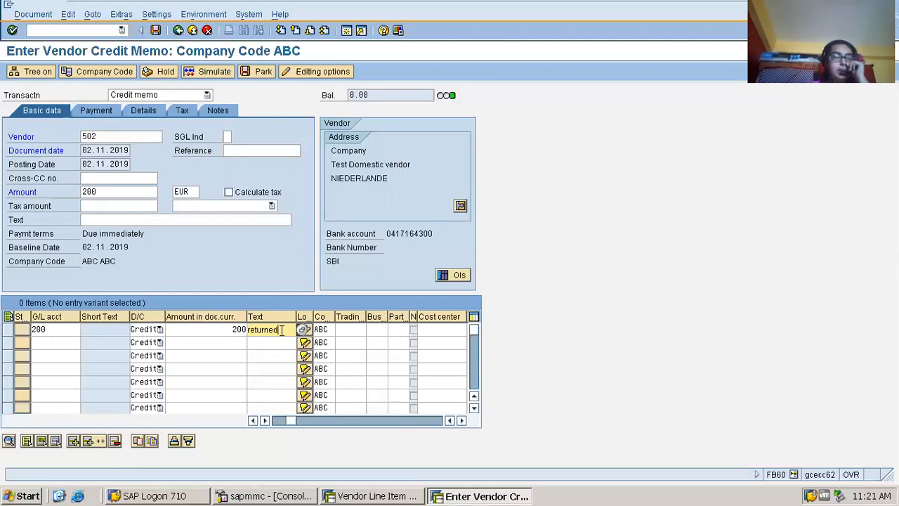
Simulate the vendor credit memo to check its document type, accounts and amounts, and post the document
left_click(220, 70)
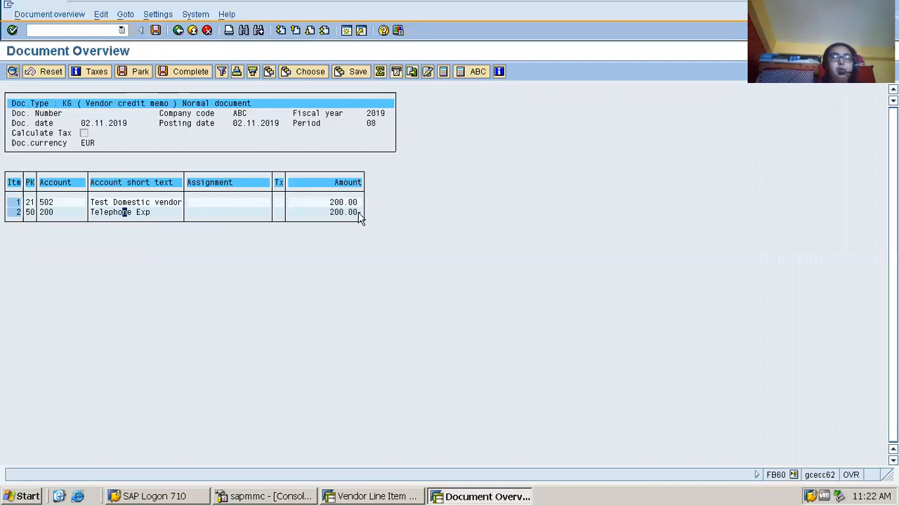
left_click(143, 202)
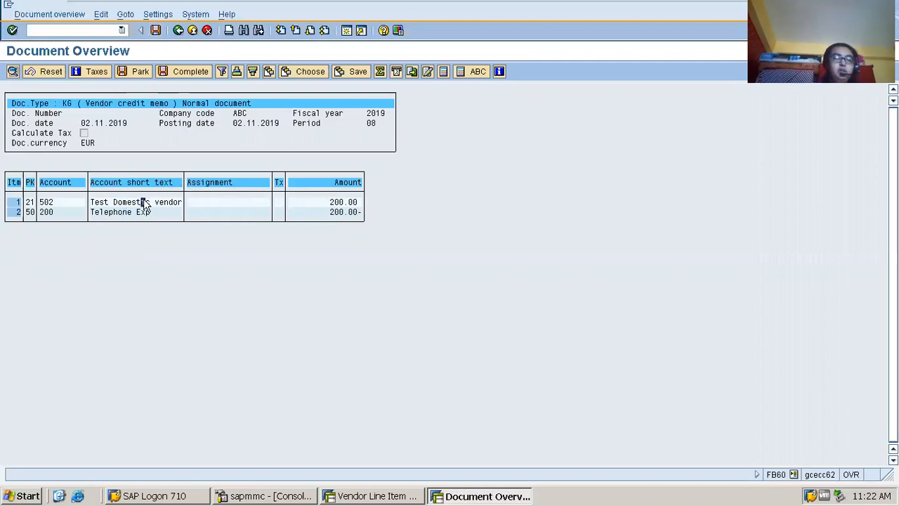
left_click(139, 213)
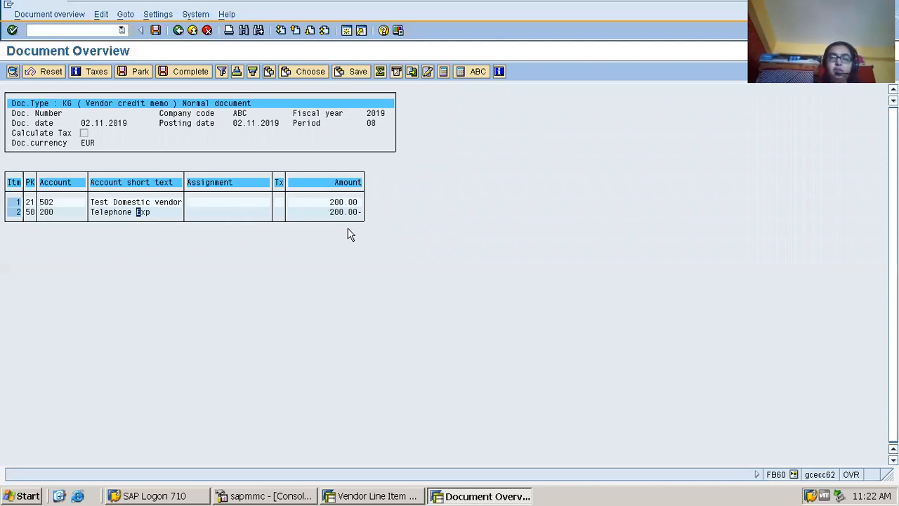
left_click(176, 202)
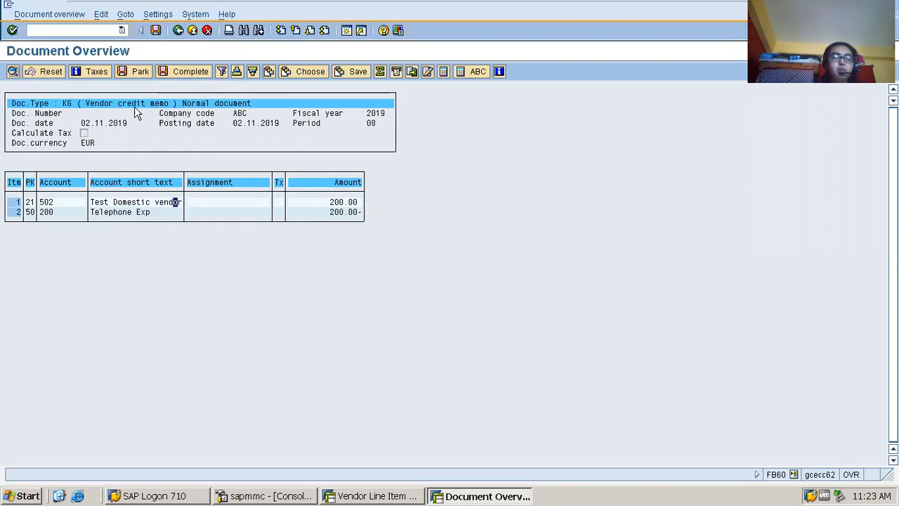
left_click(65, 104)
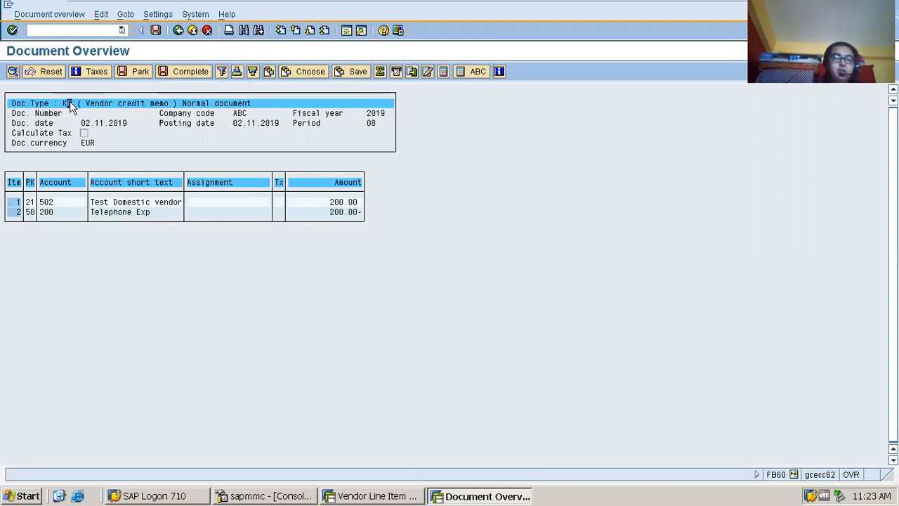
left_click(156, 33)
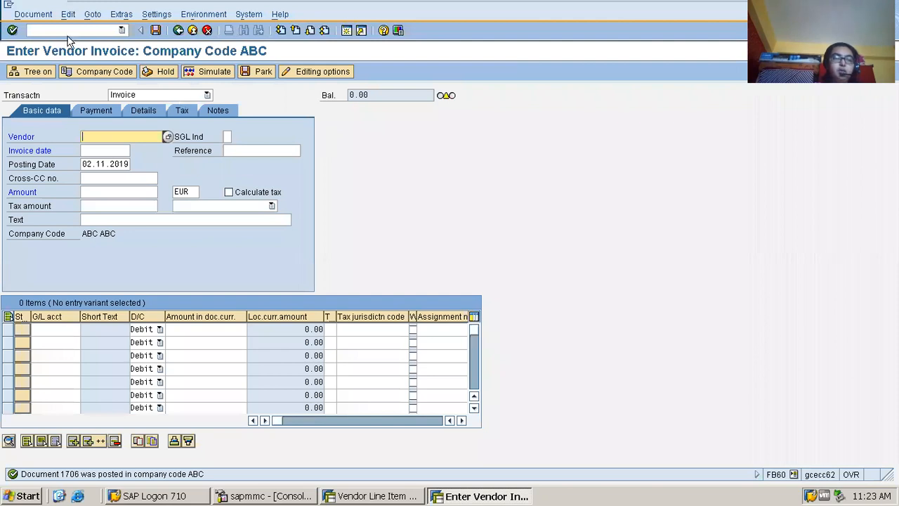
Display the credit memo just posted, review its line items and check the document type in its header details
left_click(33, 14)
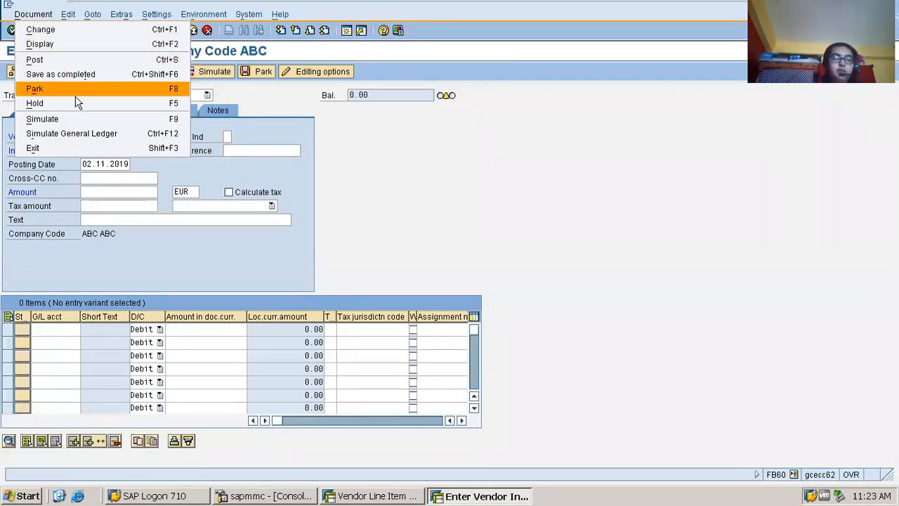
left_click(90, 44)
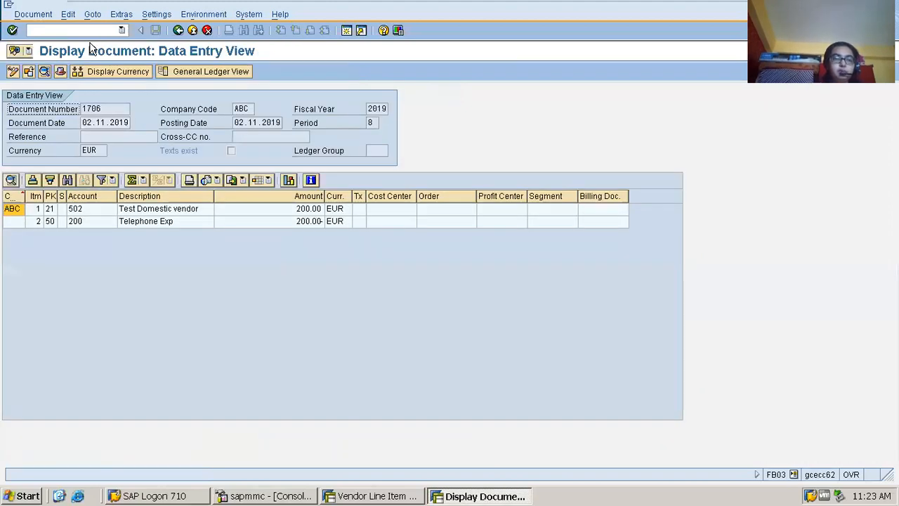
left_click(288, 223)
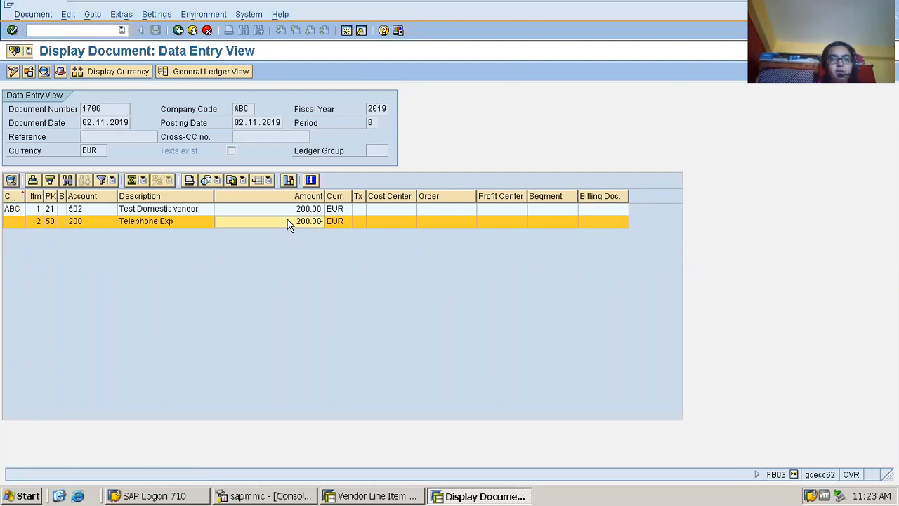
left_click(287, 210)
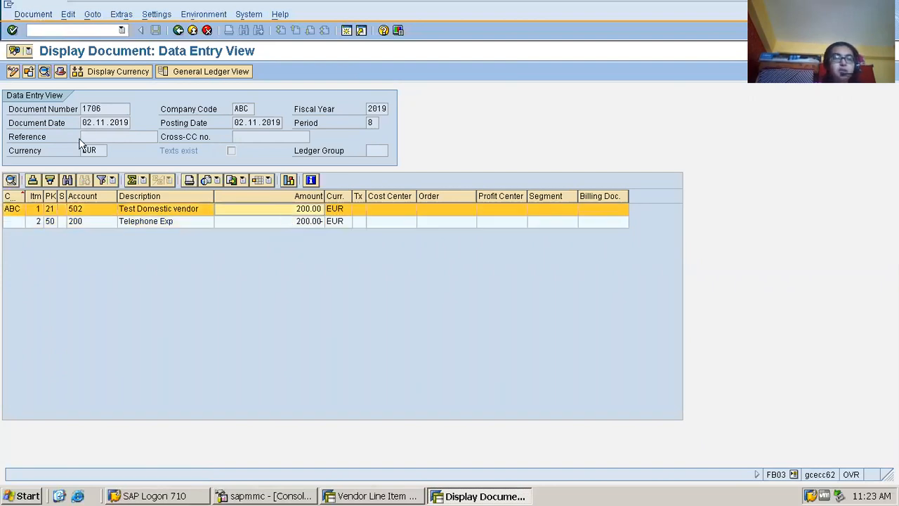
left_click(61, 73)
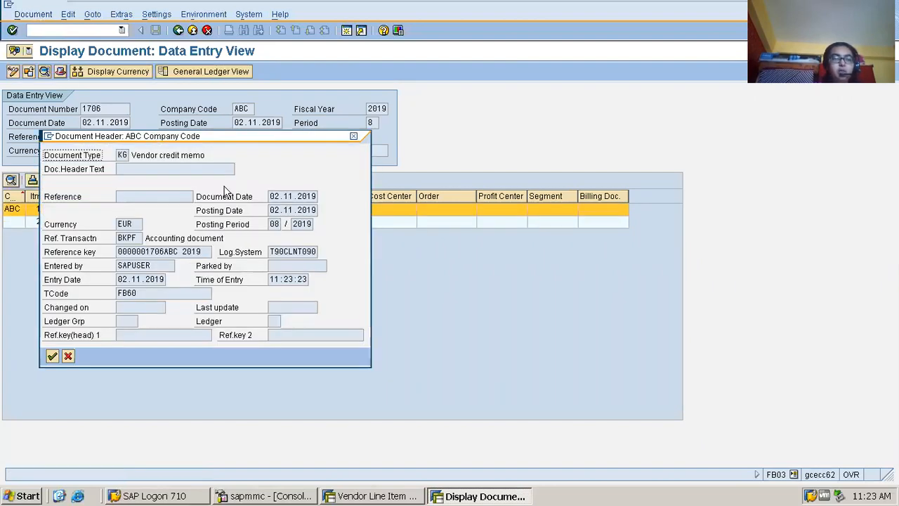
left_click_drag(118, 156, 208, 158)
left_click(171, 150)
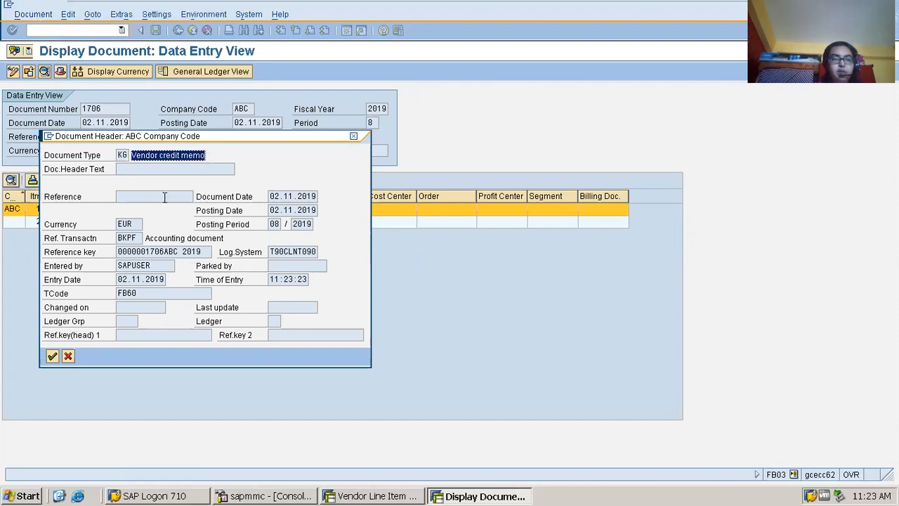
Check the transaction code in the credit memo's header details, close them and go to vendor line item display, transaction FBL1N
left_click_drag(139, 293, 108, 293)
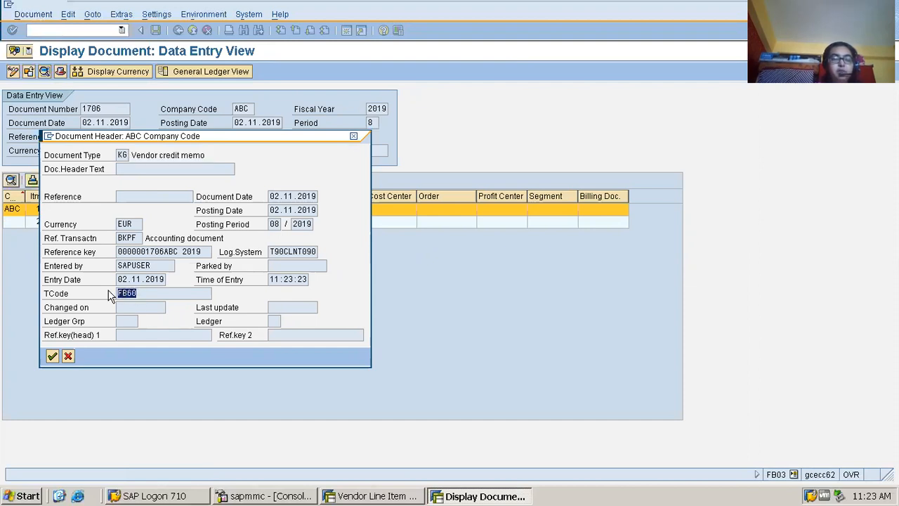
left_click(354, 137)
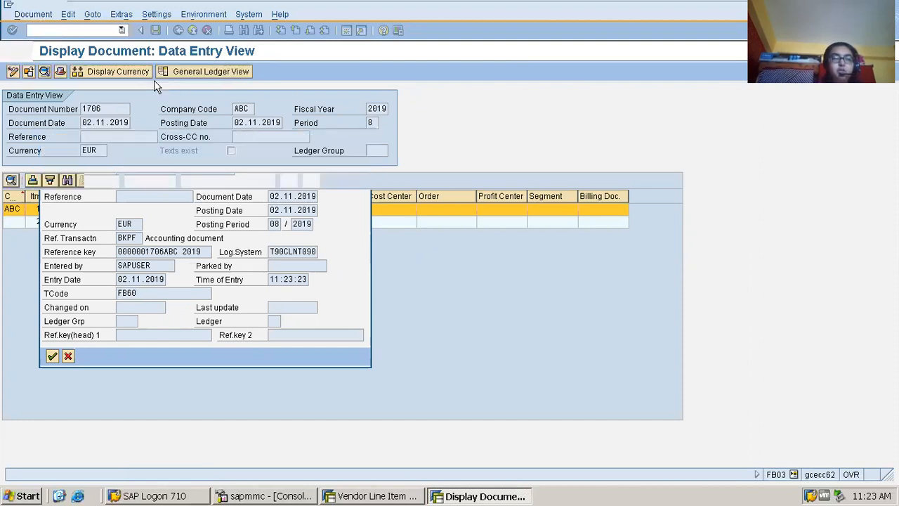
left_click(80, 30)
type("/nfb")
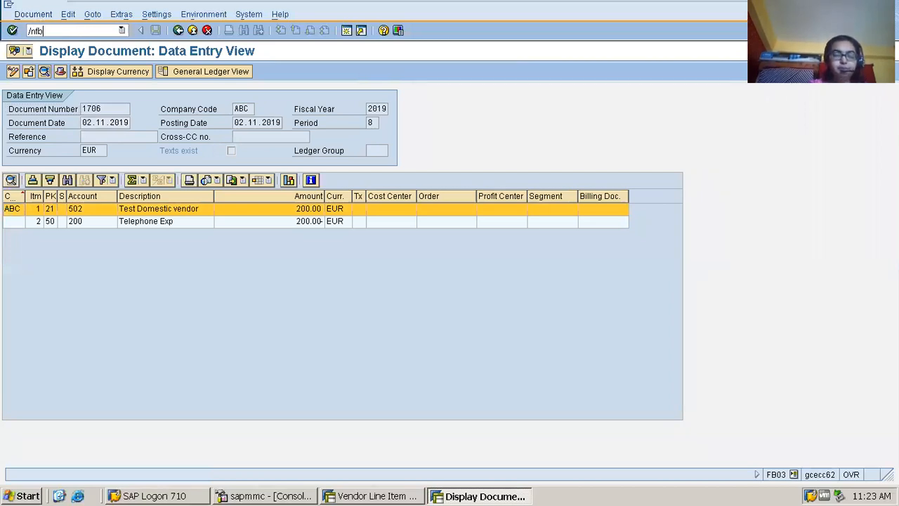
type("l1n")
key("Return")
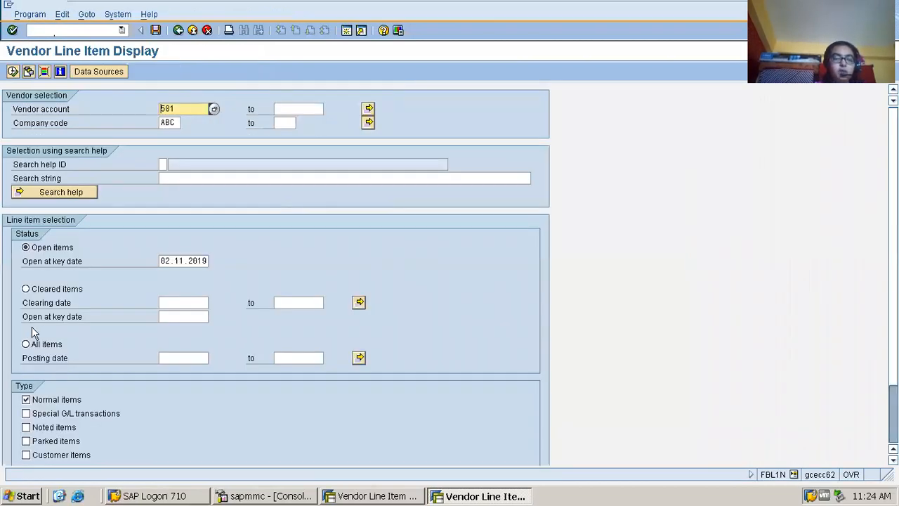
List all line items of vendor account 502 in company code ABC with posting date 02.11.2019
key("BackSpace")
type("2")
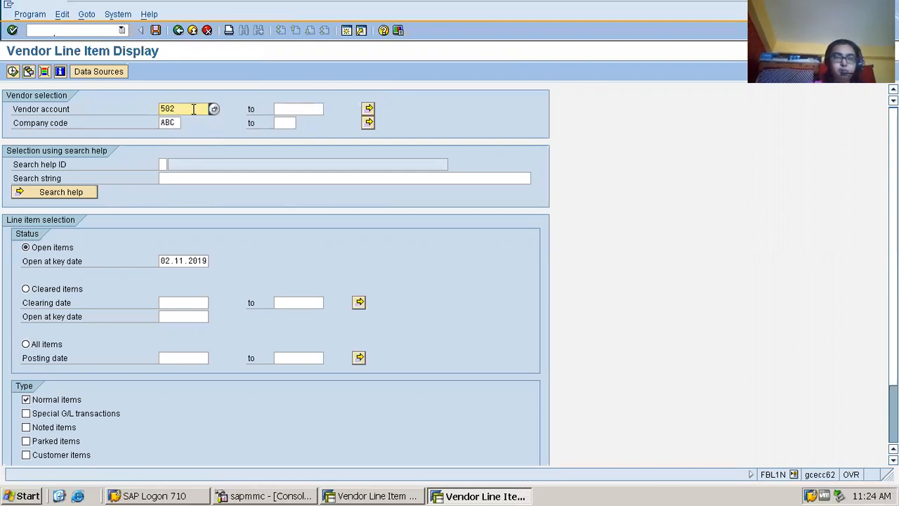
left_click(26, 344)
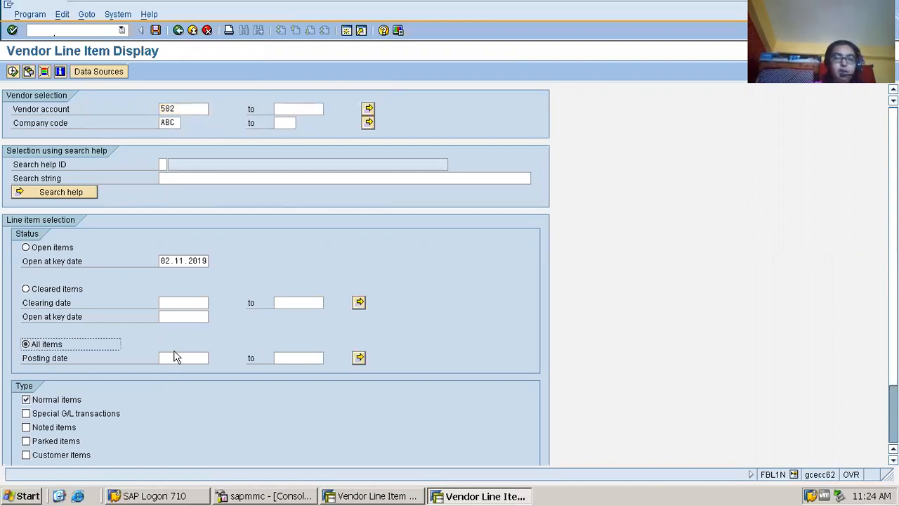
left_click(173, 360)
type("02.")
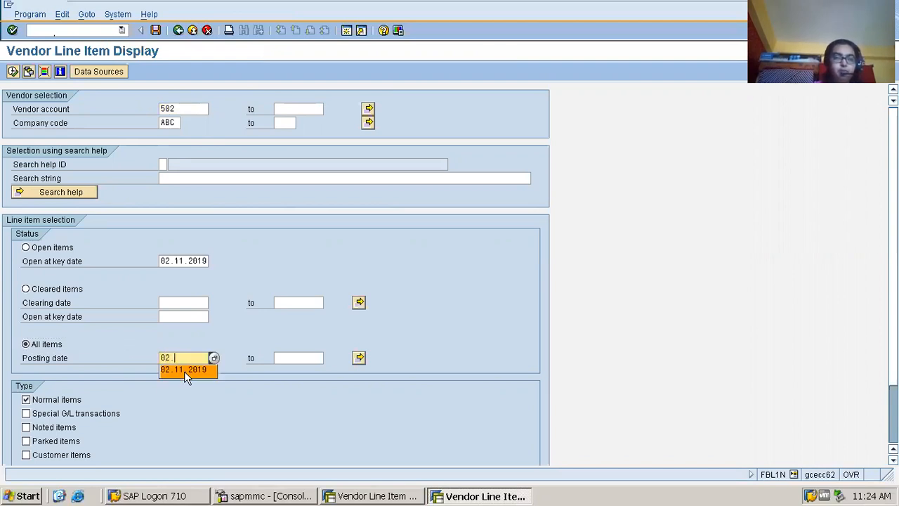
left_click(184, 370)
left_click(12, 71)
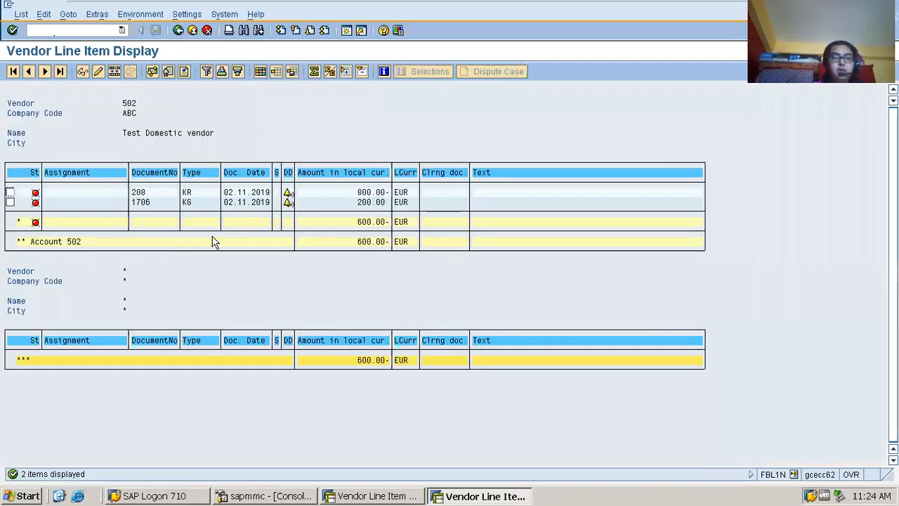
Review the document numbers, types and amounts of the vendor's invoice and credit memo, and the resulting balance
left_click(186, 193)
left_click(144, 192)
left_click(368, 192)
left_click(144, 202)
left_click(187, 203)
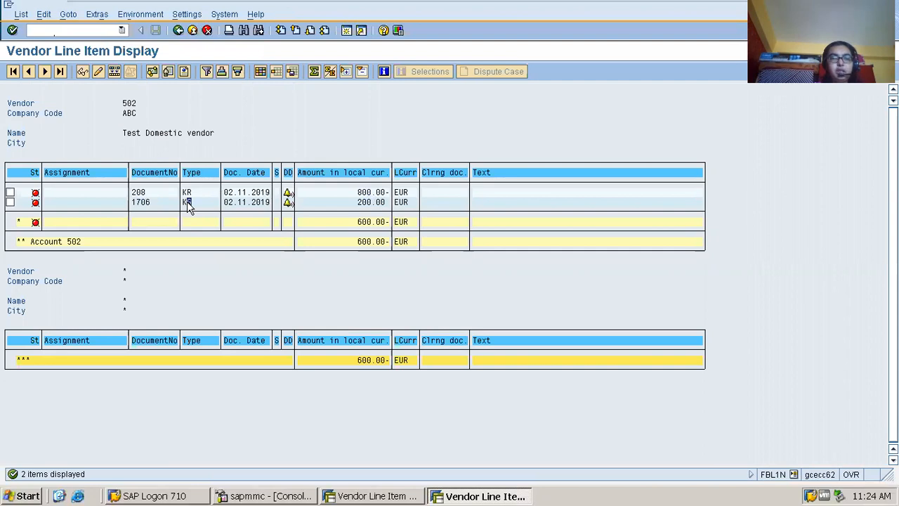
left_click(363, 224)
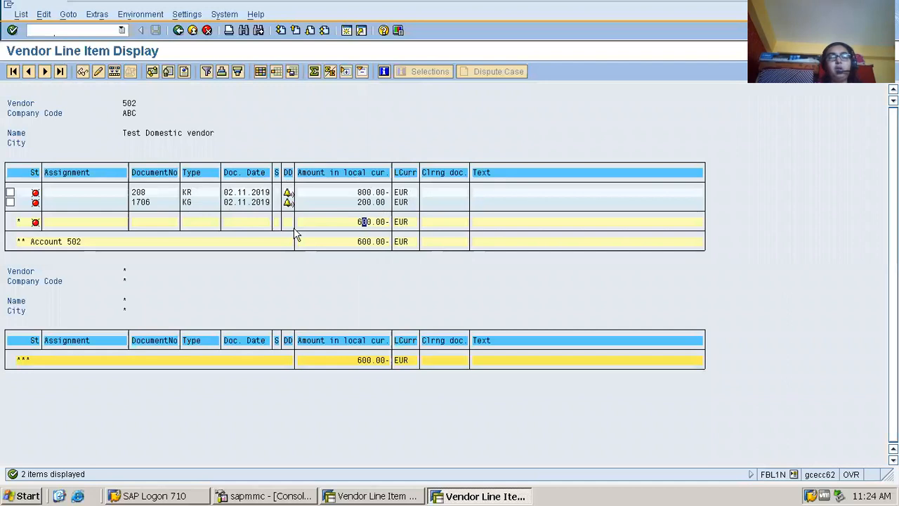
mouse_move(582, 2)
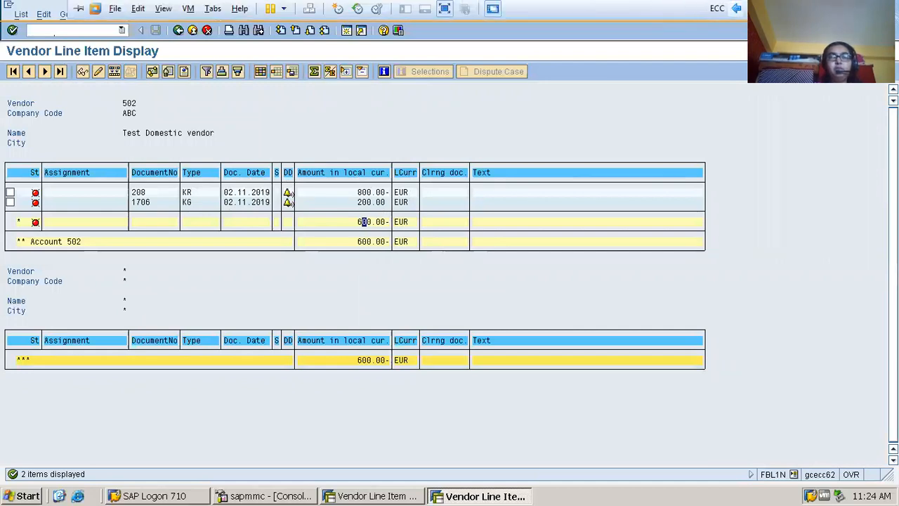